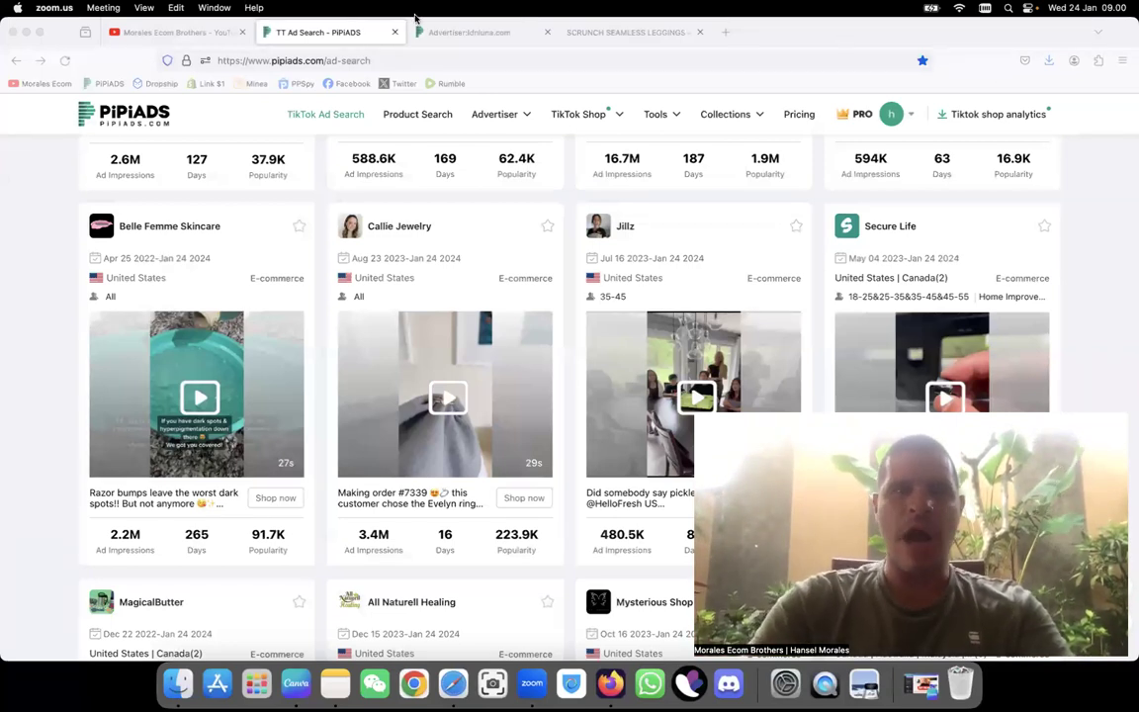
- Switch to the Morales Ecom Brothers YouTube channel showing its featured winning-products video
{"action": "left_click", "coordinate": [185, 35]}
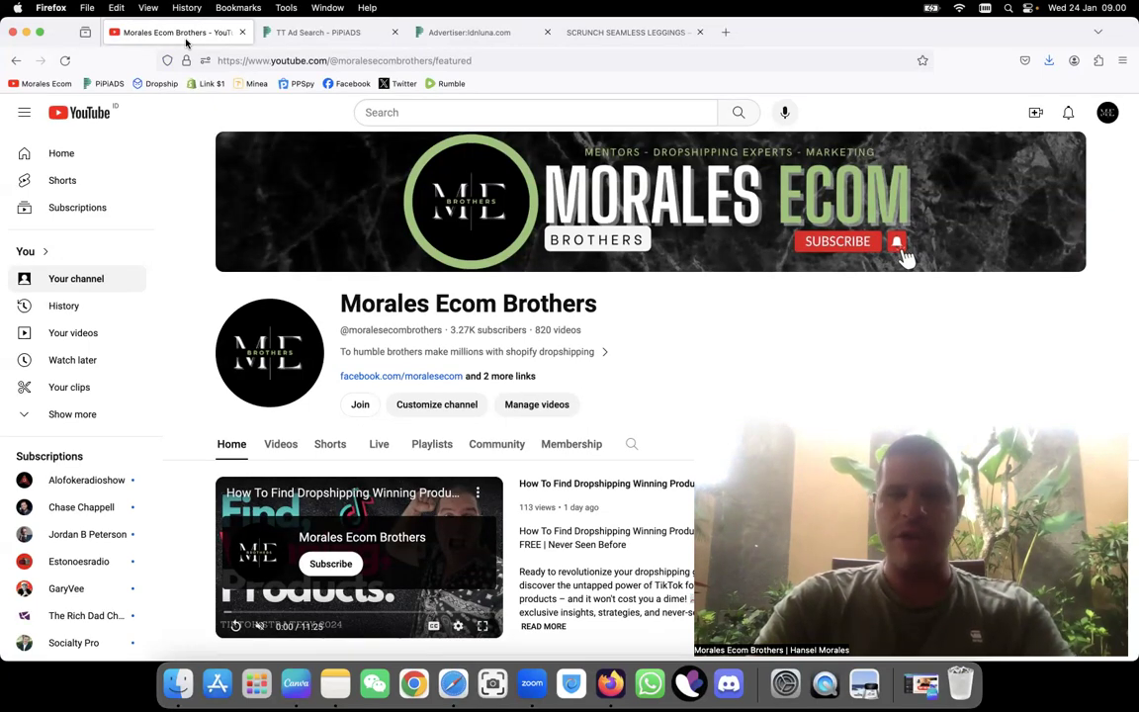
- Browse the Morales Ecom Brothers Community tab's polls and sales screenshots, then return to the top
{"action": "left_click", "coordinate": [497, 443]}
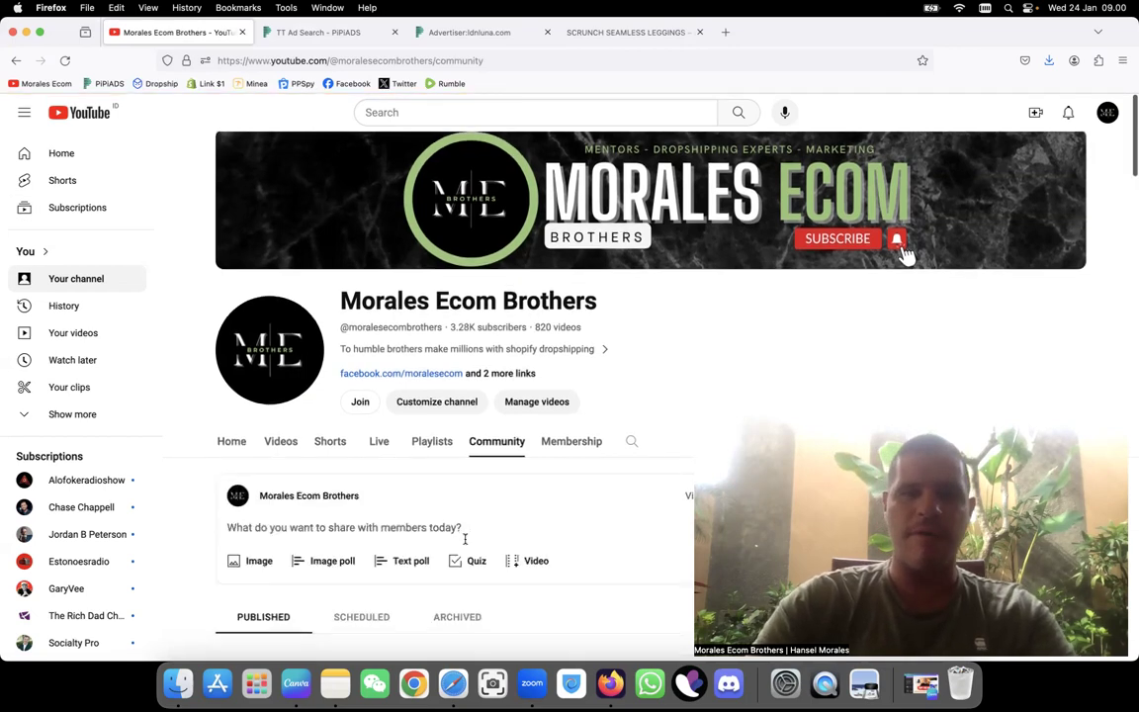
{"action": "scroll", "coordinate": [465, 541], "scroll_direction": "down", "scroll_amount": 10}
{"action": "scroll", "coordinate": [467, 544], "scroll_direction": "down", "scroll_amount": 15}
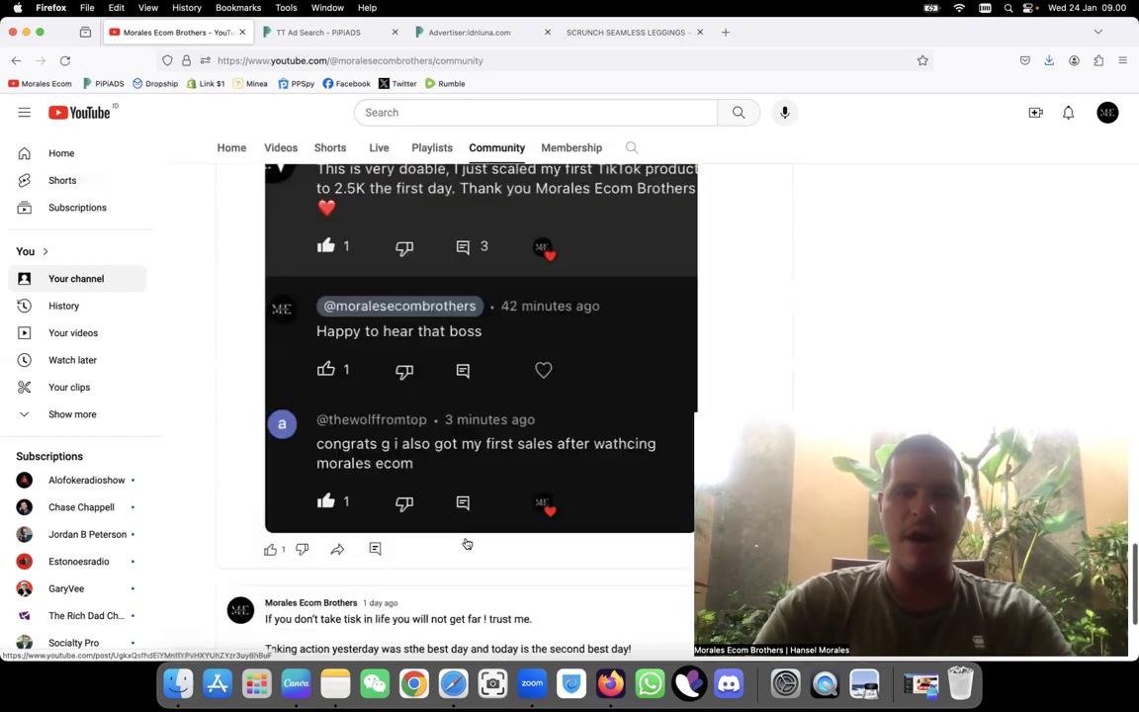
{"action": "scroll", "coordinate": [467, 544], "scroll_direction": "down", "scroll_amount": 15}
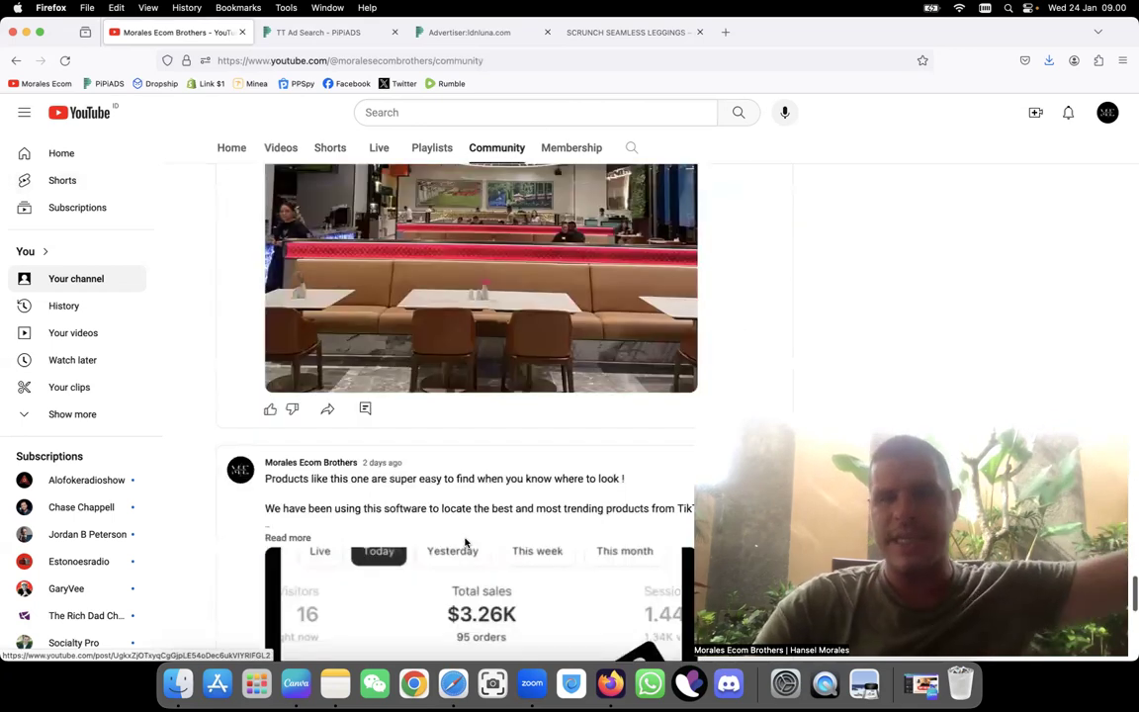
{"action": "scroll", "coordinate": [465, 542], "scroll_direction": "down", "scroll_amount": 10}
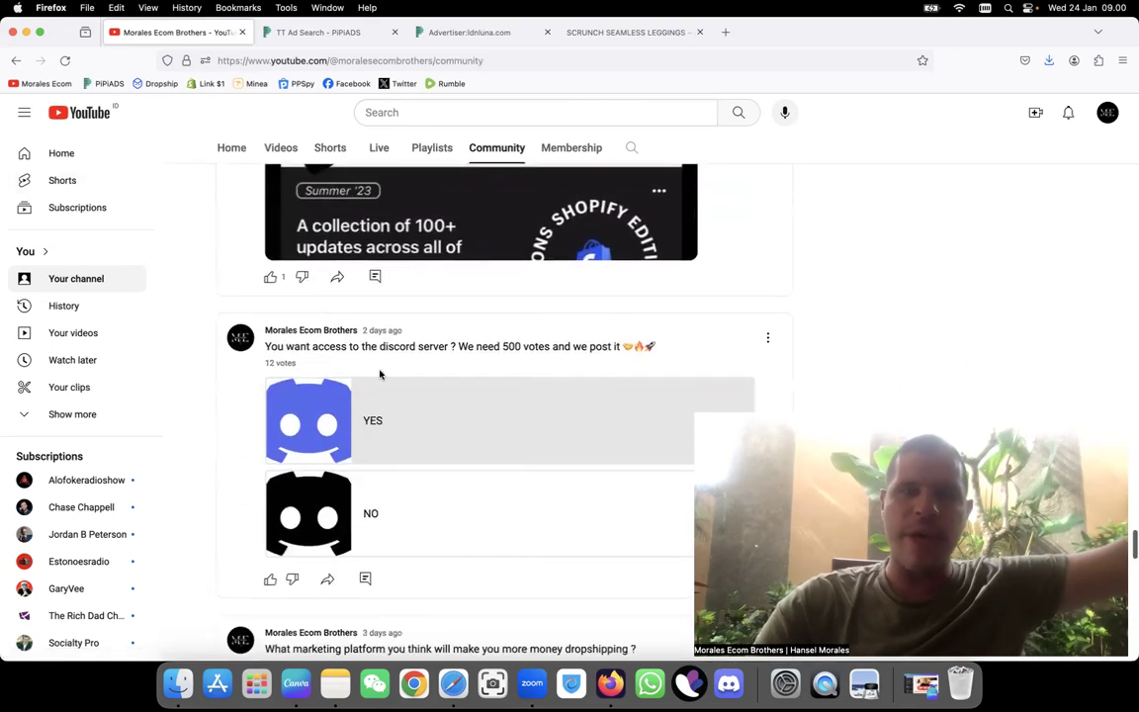
{"action": "scroll", "coordinate": [735, 310], "scroll_direction": "down", "scroll_amount": 10}
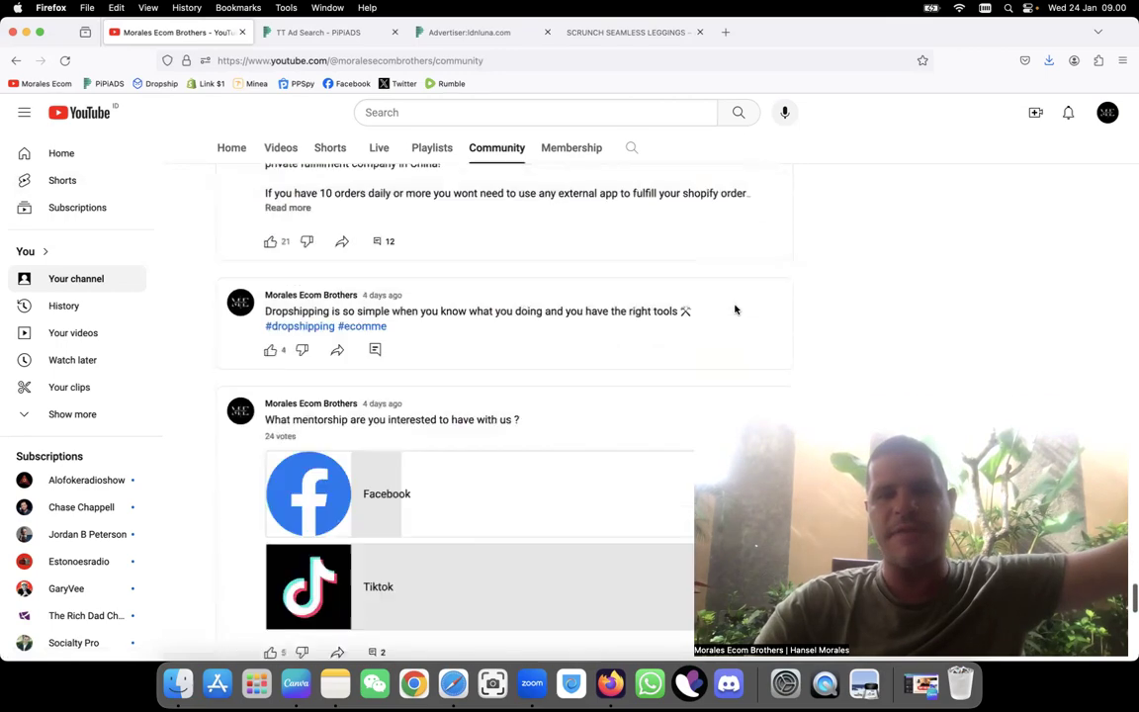
{"action": "scroll", "coordinate": [735, 309], "scroll_direction": "down", "scroll_amount": 15}
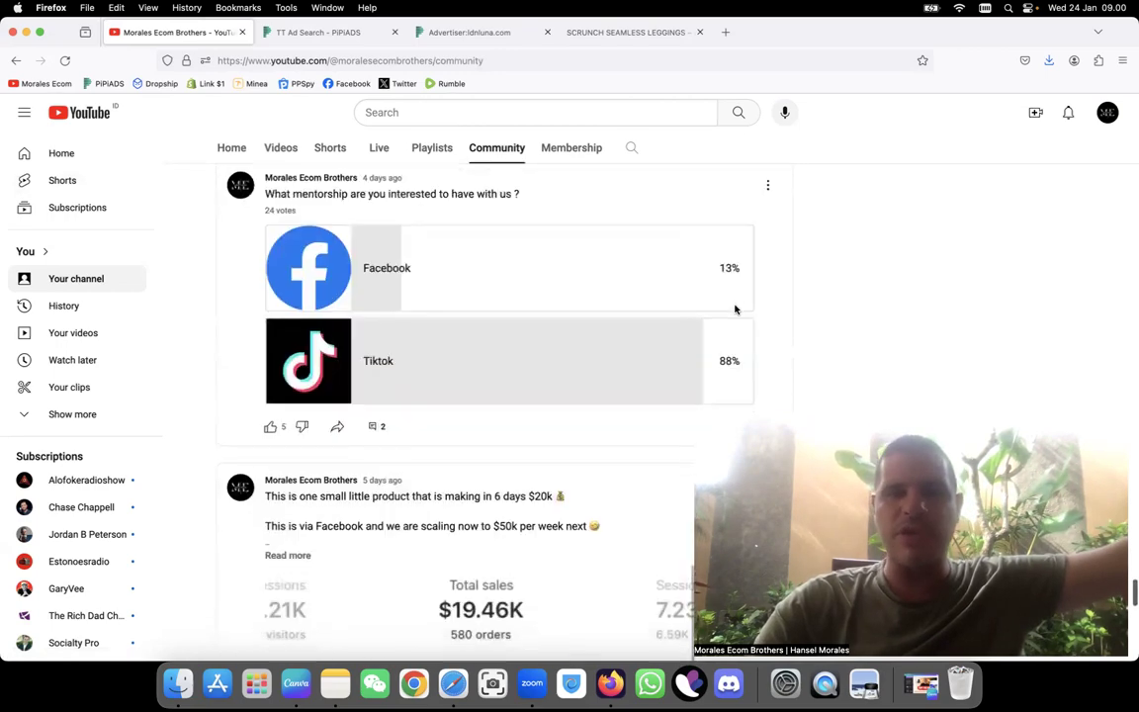
{"action": "scroll", "coordinate": [735, 309], "scroll_direction": "down", "scroll_amount": 15}
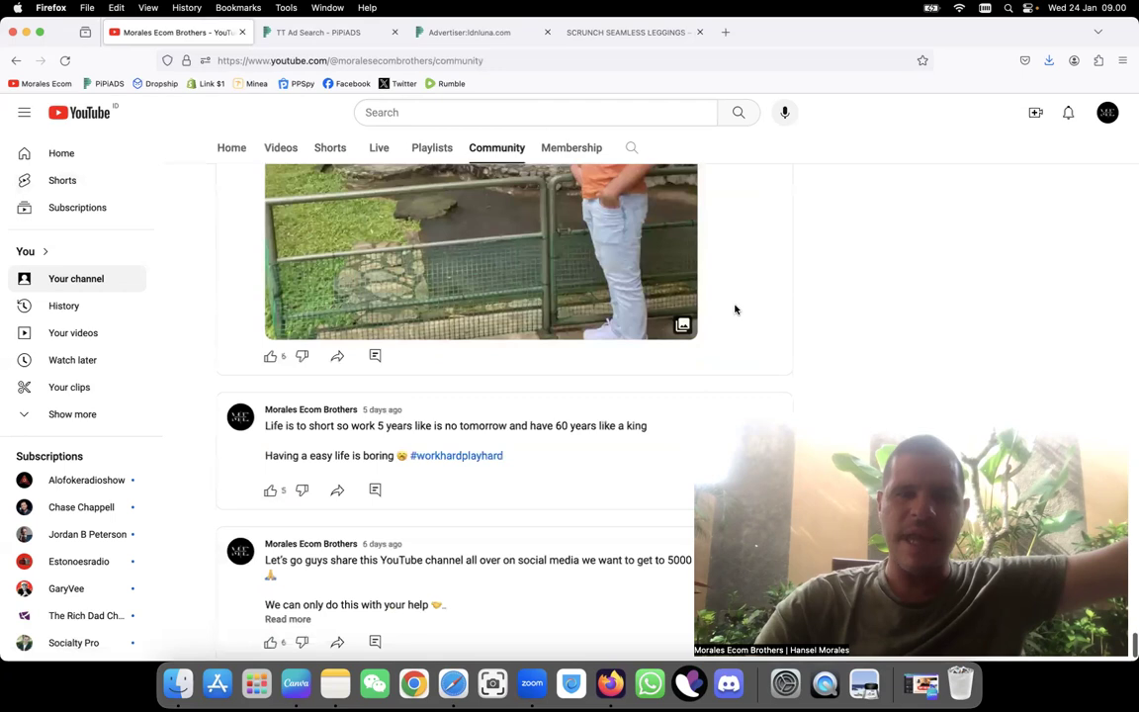
{"action": "scroll", "coordinate": [735, 309], "scroll_direction": "up", "scroll_amount": 20}
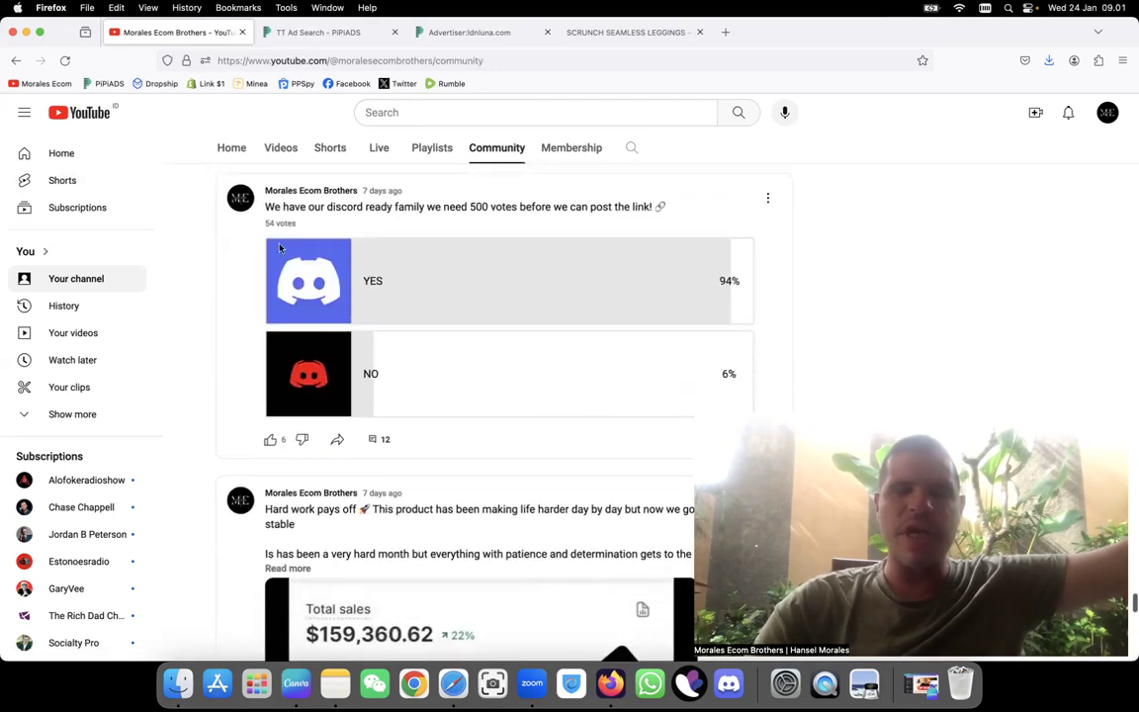
{"action": "scroll", "coordinate": [811, 233], "scroll_direction": "up", "scroll_amount": 15}
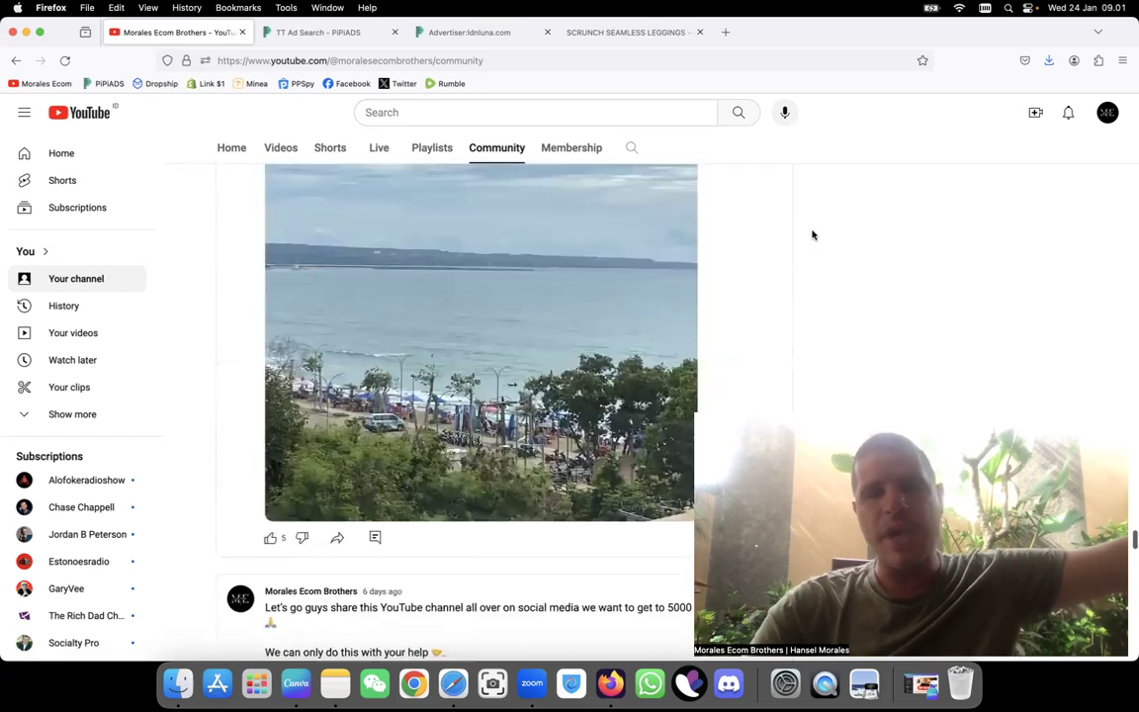
{"action": "scroll", "coordinate": [812, 234], "scroll_direction": "up", "scroll_amount": 20}
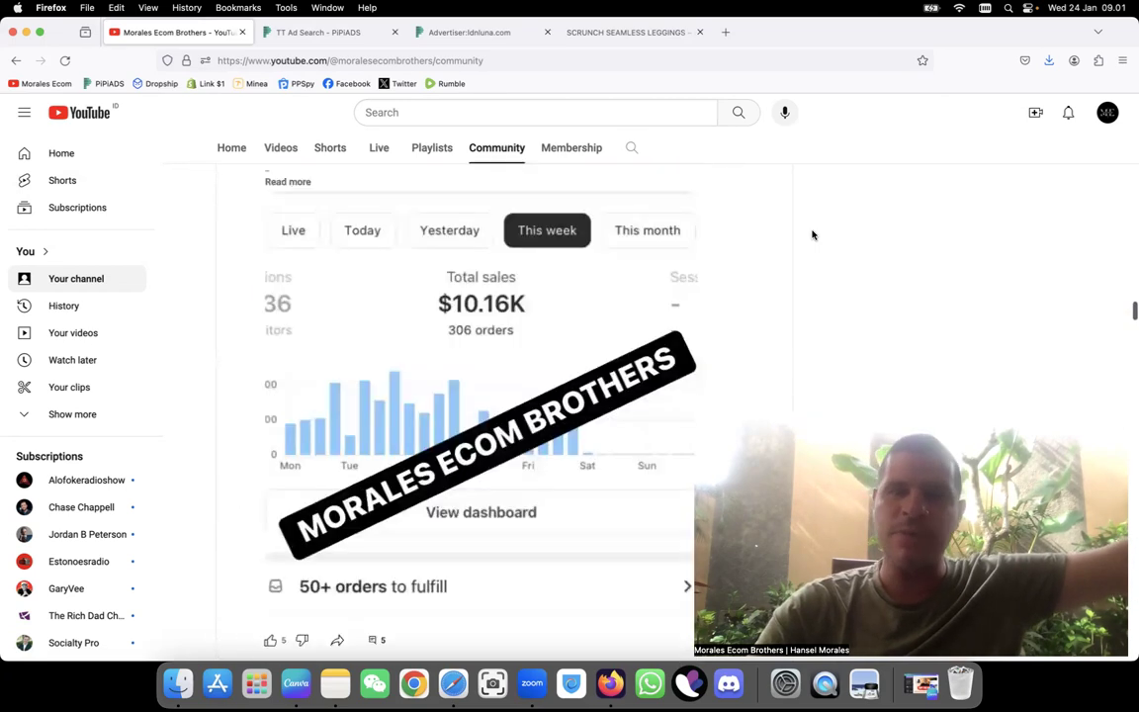
{"action": "scroll", "coordinate": [812, 235], "scroll_direction": "up", "scroll_amount": 5}
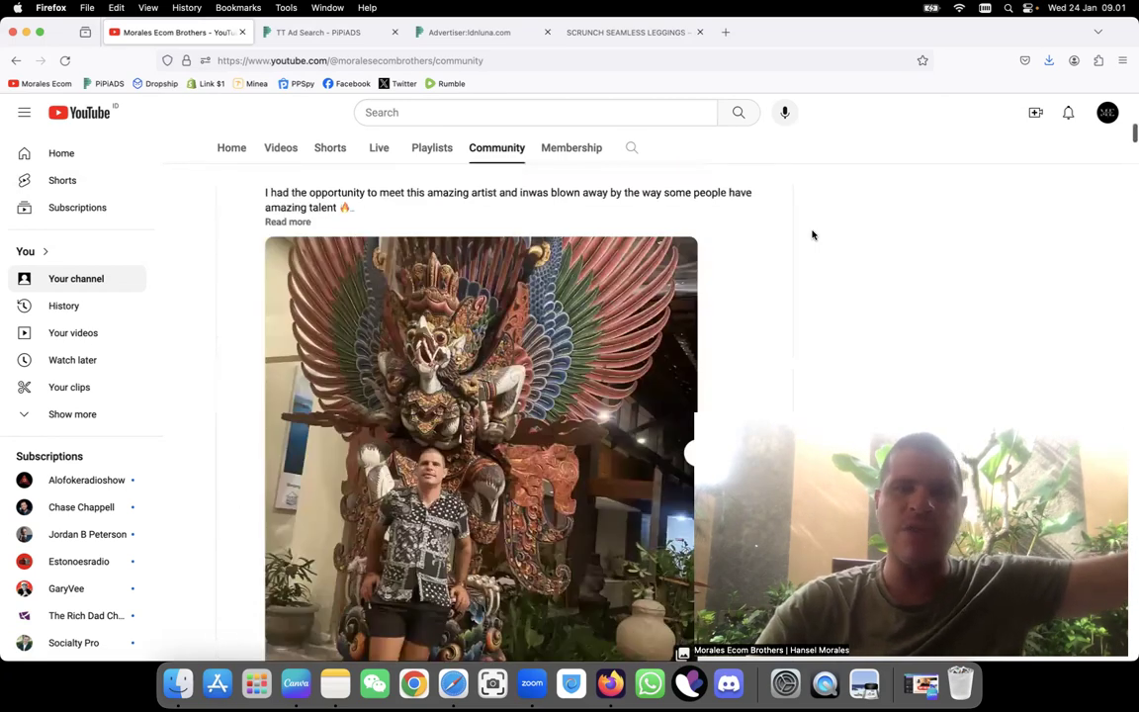
{"action": "scroll", "coordinate": [811, 234], "scroll_direction": "up", "scroll_amount": 5}
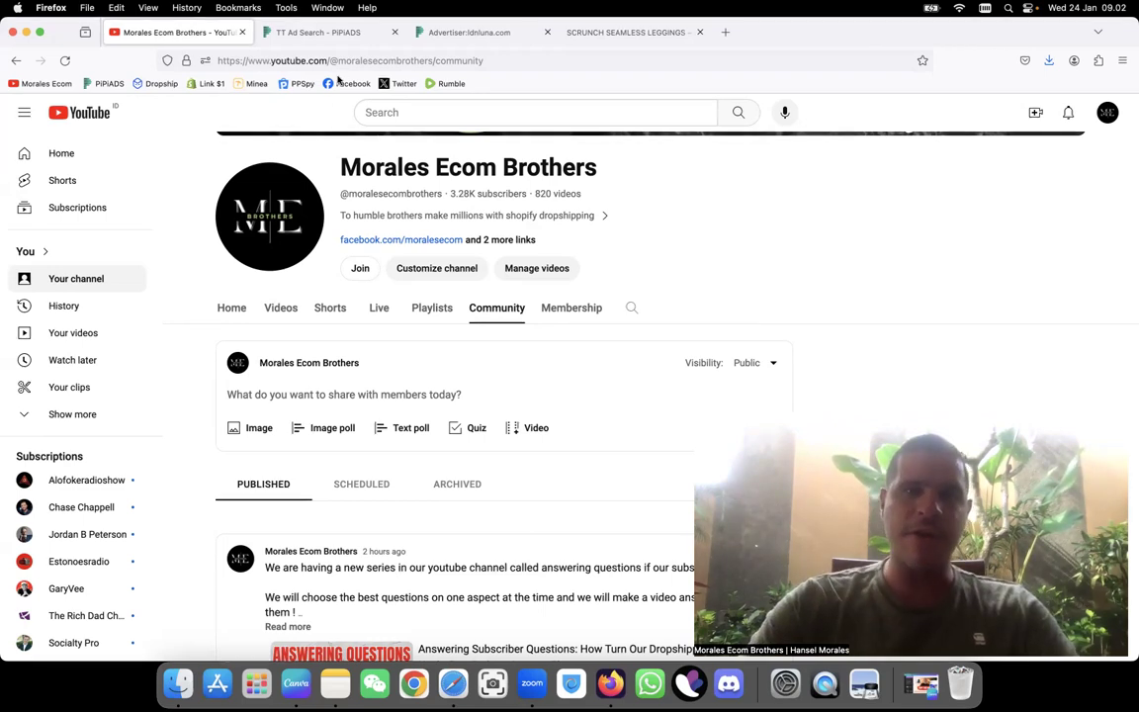
- Go back to the PiPiAds TikTok ad search results and browse the ad grid, previewing an ad
{"action": "left_click", "coordinate": [310, 32]}
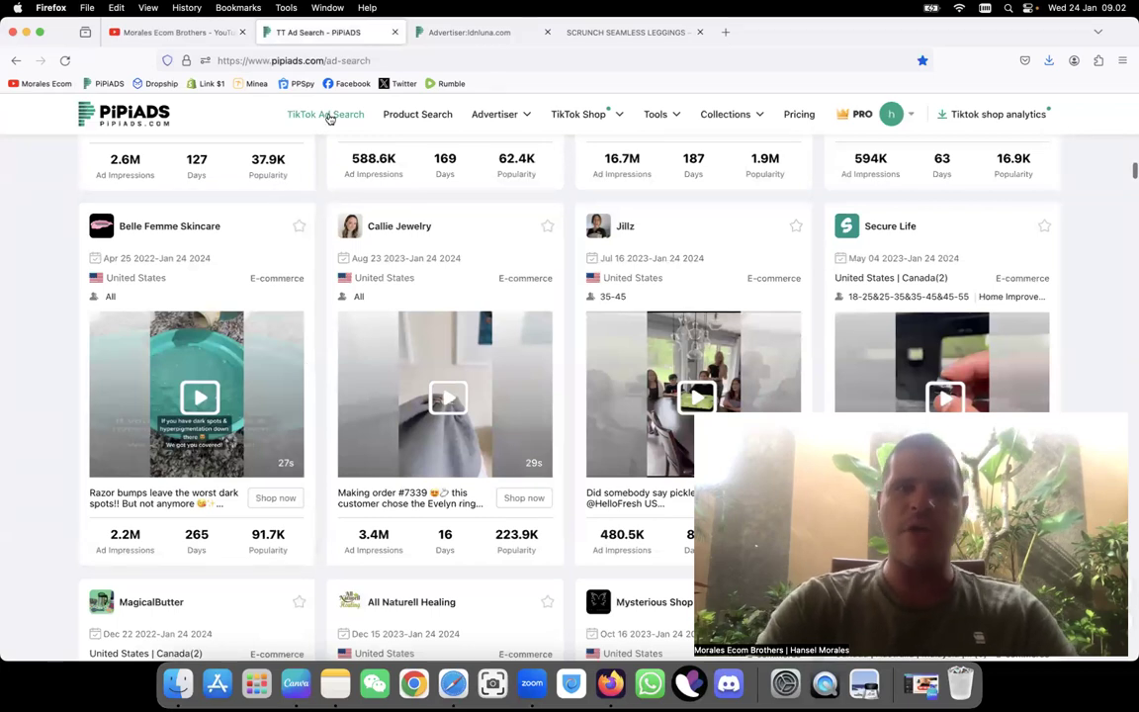
{"action": "scroll", "coordinate": [306, 267], "scroll_direction": "down", "scroll_amount": 10}
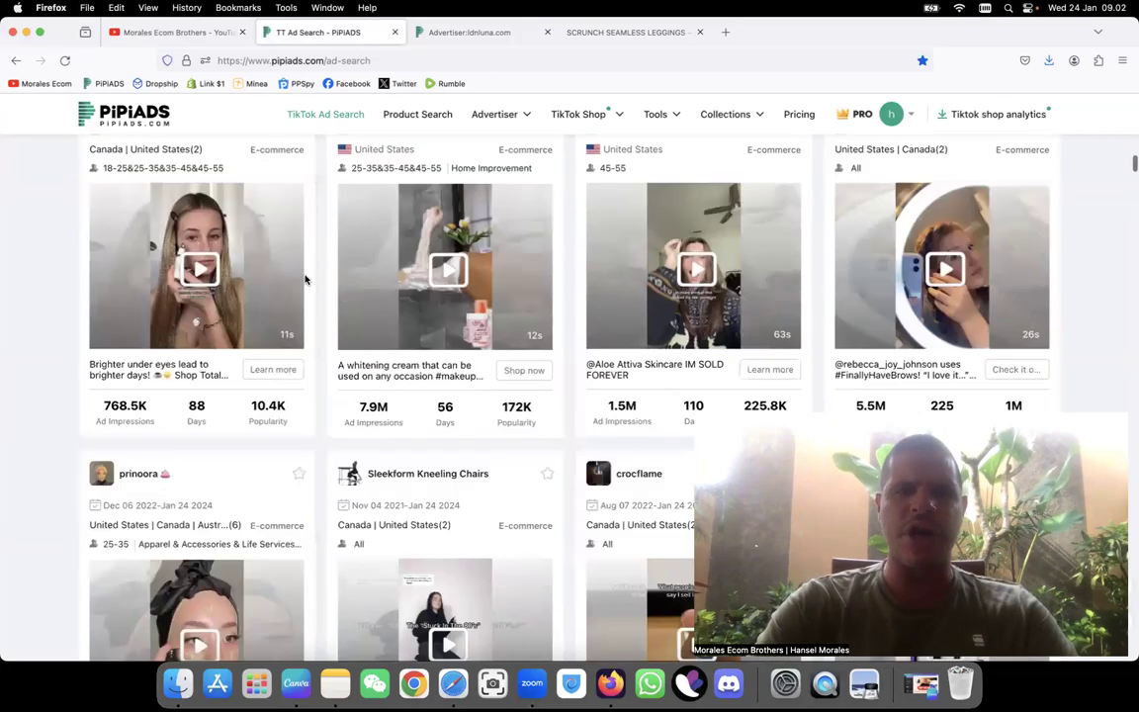
{"action": "scroll", "coordinate": [305, 281], "scroll_direction": "up", "scroll_amount": 15}
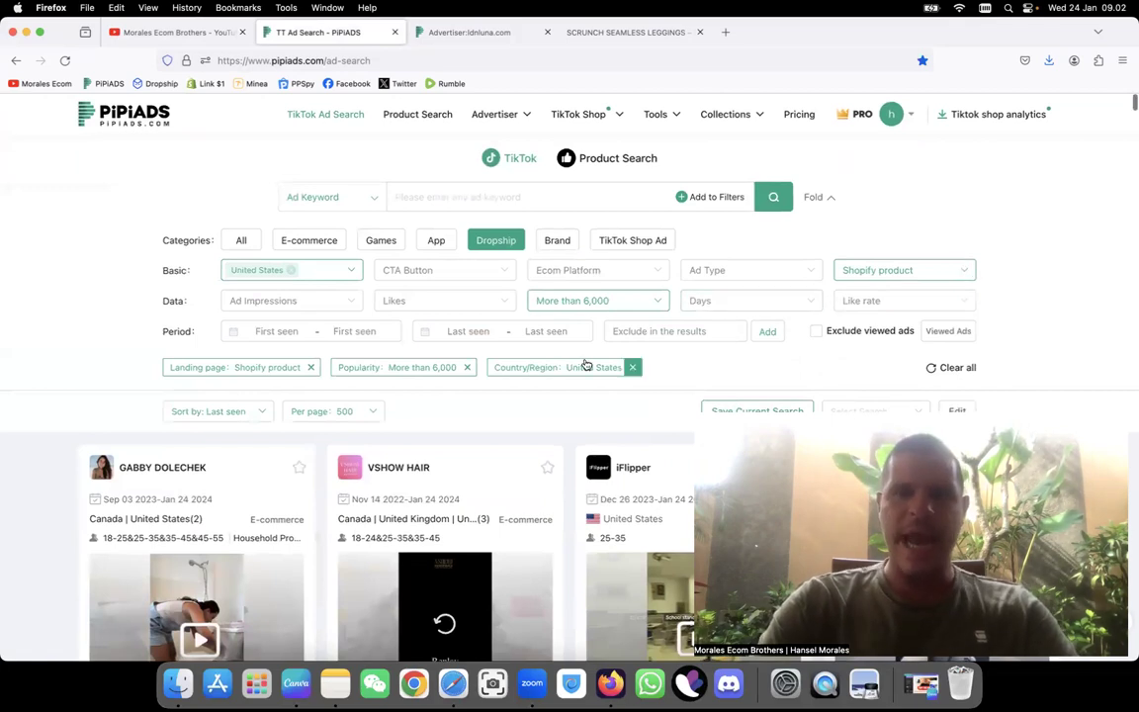
{"action": "scroll", "coordinate": [587, 364], "scroll_direction": "down", "scroll_amount": 7}
{"action": "scroll", "coordinate": [586, 365], "scroll_direction": "down", "scroll_amount": 15}
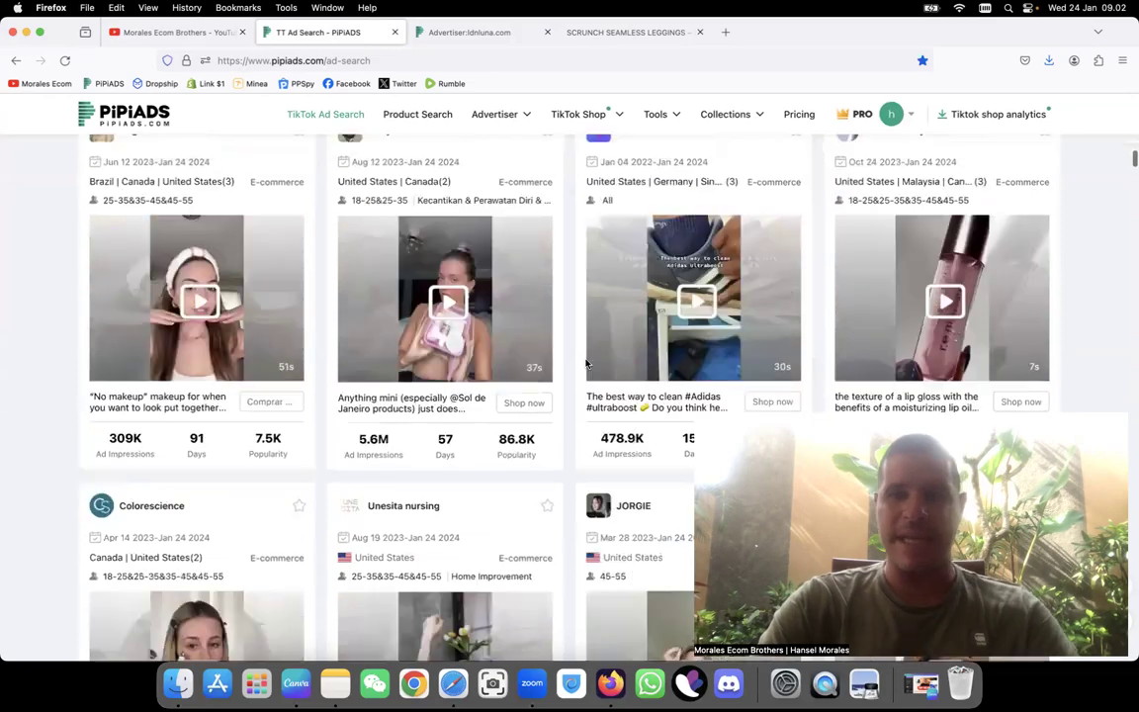
{"action": "mouse_move", "coordinate": [587, 365]}
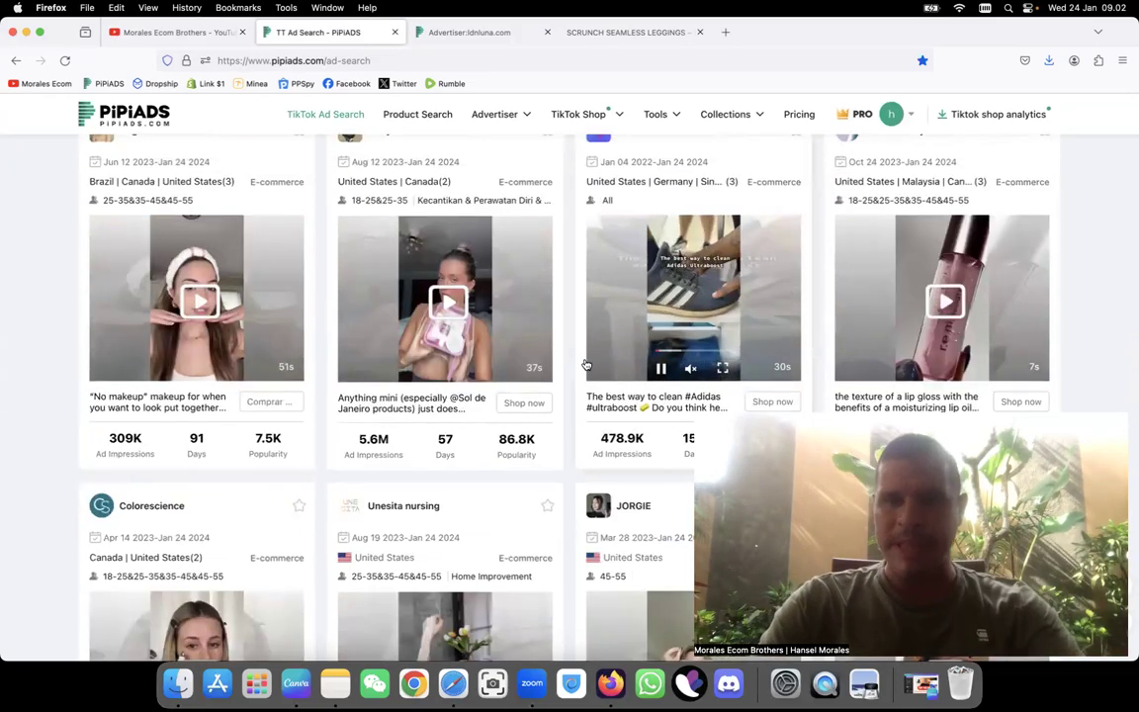
{"action": "scroll", "coordinate": [586, 365], "scroll_direction": "down", "scroll_amount": 10}
- Open ldnluna.com's first Luna Leggings ad and check its 108.4K impressions, cost and orders, video muted
{"action": "left_click", "coordinate": [472, 32]}
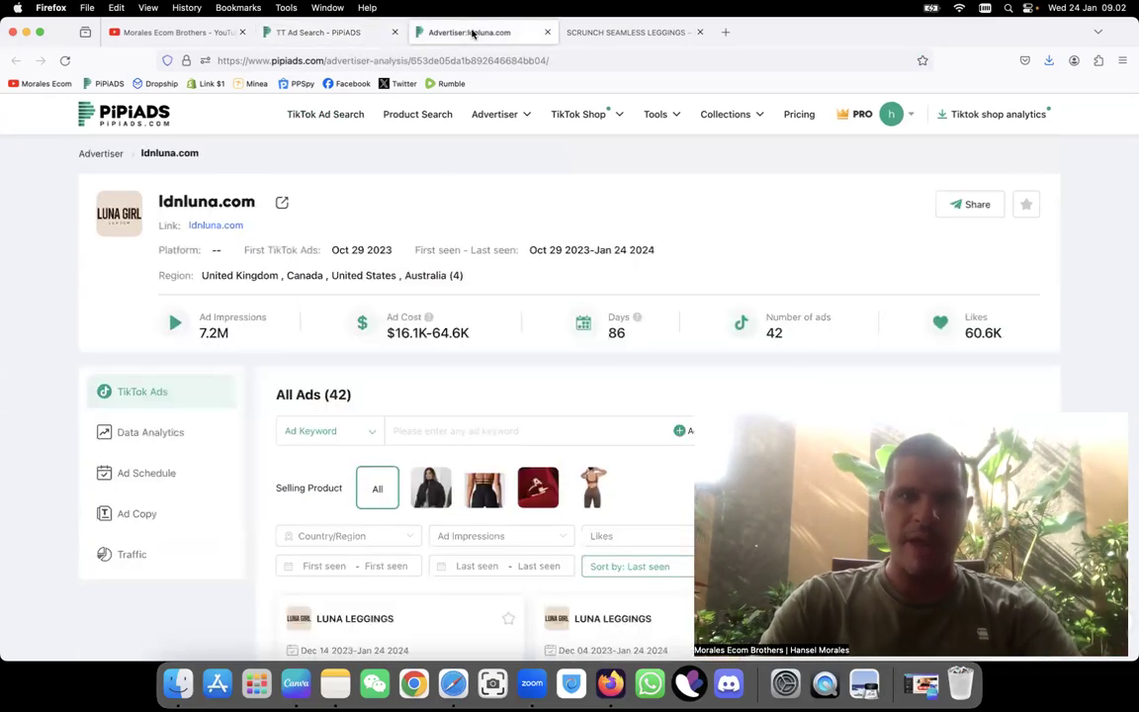
{"action": "scroll", "coordinate": [415, 330], "scroll_direction": "down", "scroll_amount": 5}
{"action": "scroll", "coordinate": [417, 332], "scroll_direction": "up", "scroll_amount": 2}
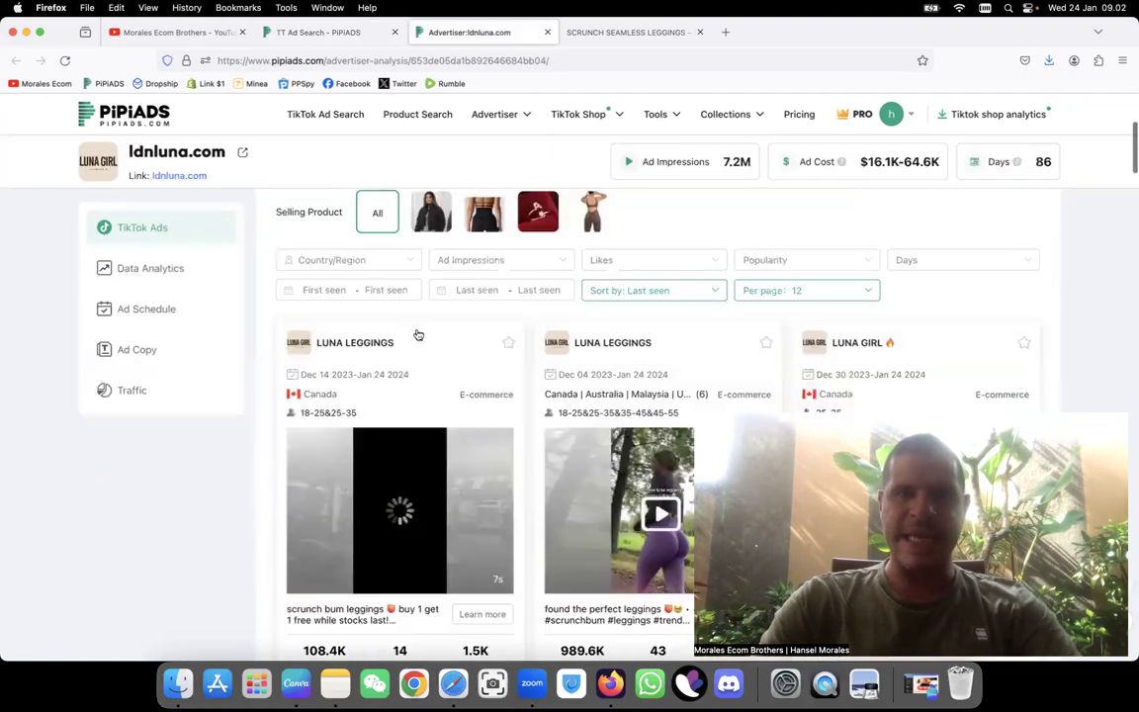
{"action": "scroll", "coordinate": [445, 386], "scroll_direction": "down", "scroll_amount": 3}
{"action": "scroll", "coordinate": [439, 423], "scroll_direction": "down", "scroll_amount": 1}
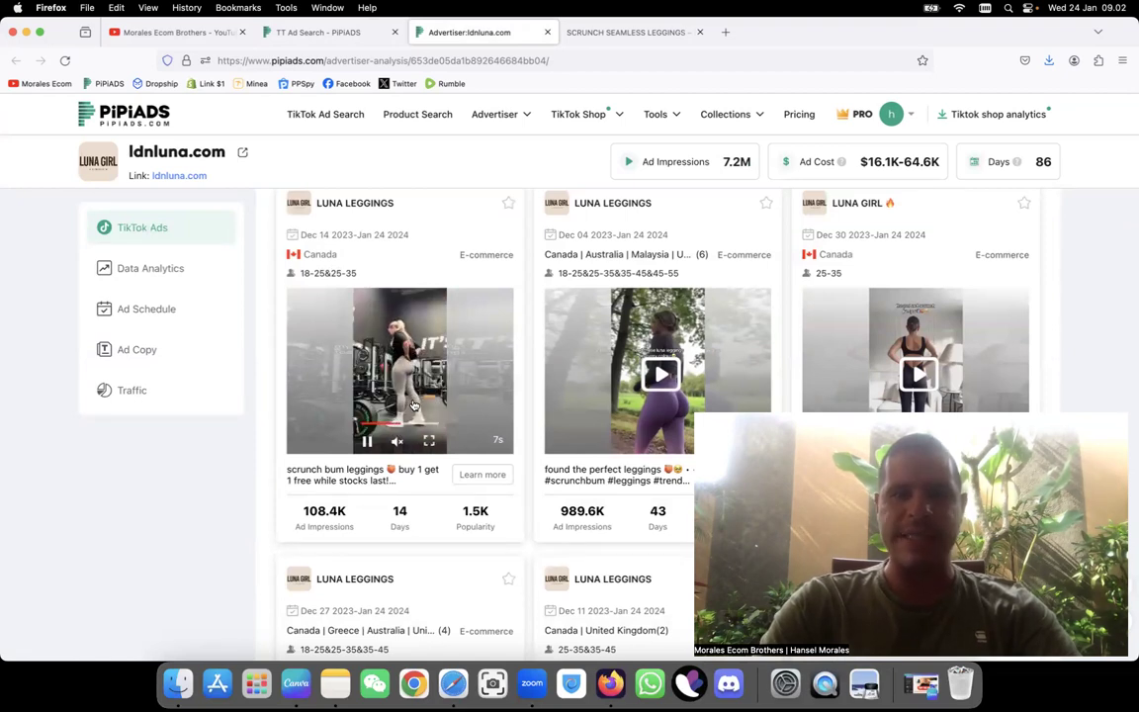
{"action": "left_click", "coordinate": [390, 351]}
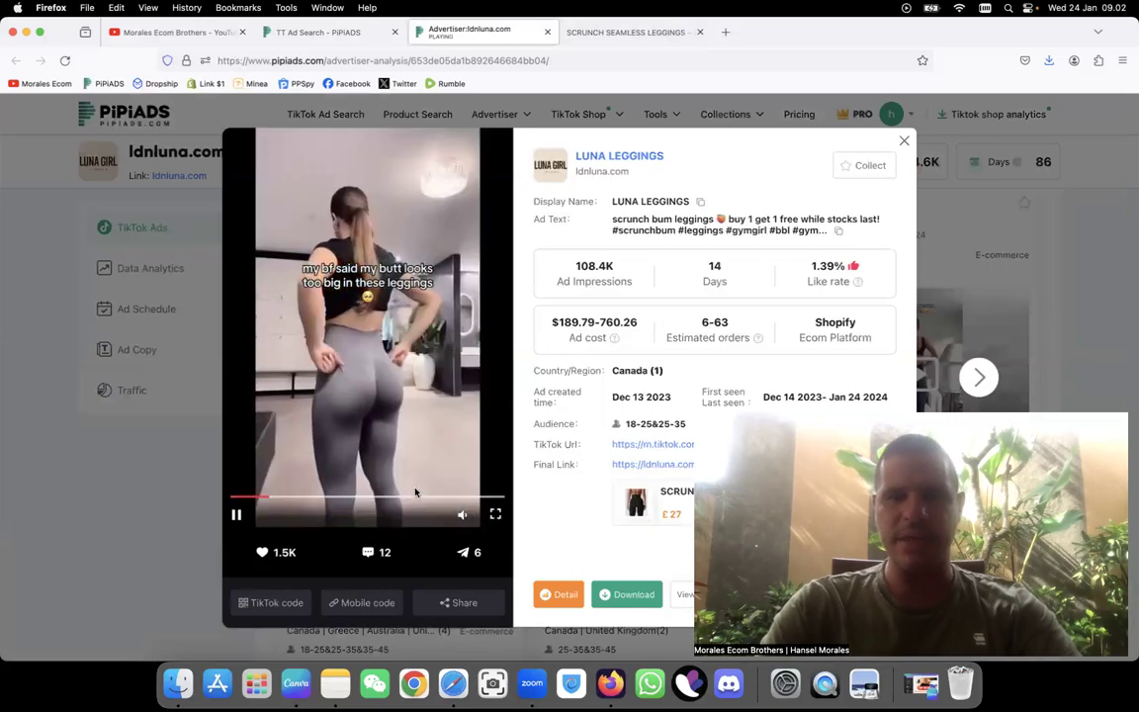
{"action": "left_click", "coordinate": [462, 516]}
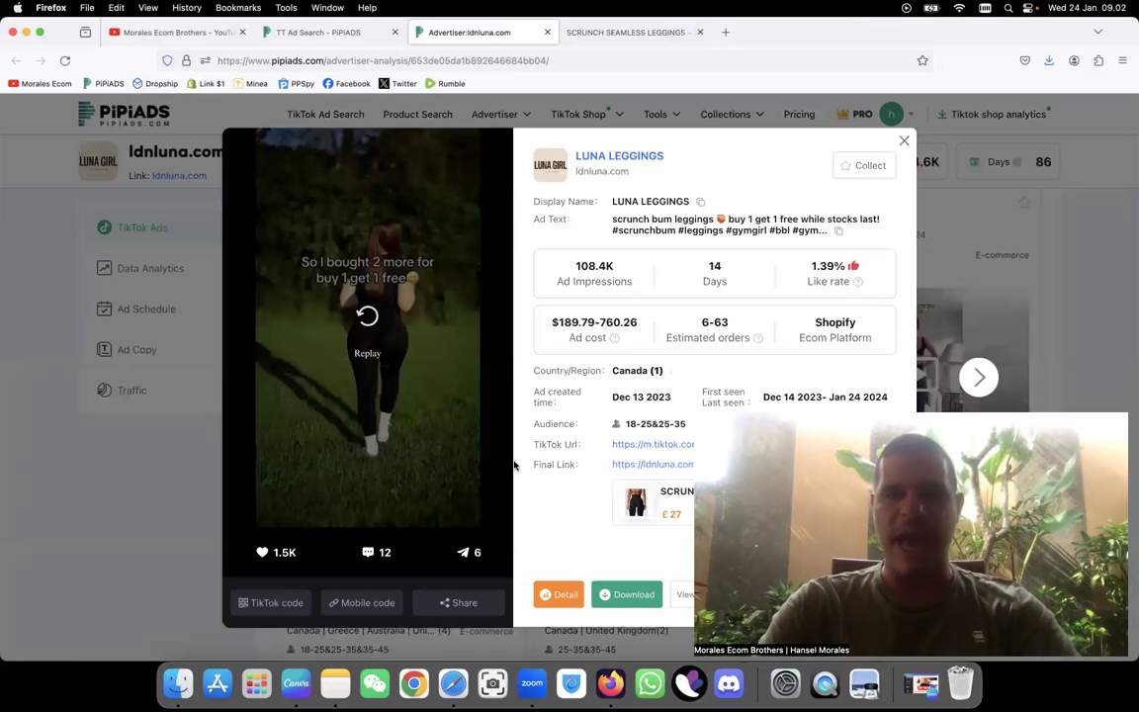
- Read the scrunch seamless leggings customer reviews on LDN Luna, then return to the PiPiAds ad details
{"action": "left_click", "coordinate": [590, 31]}
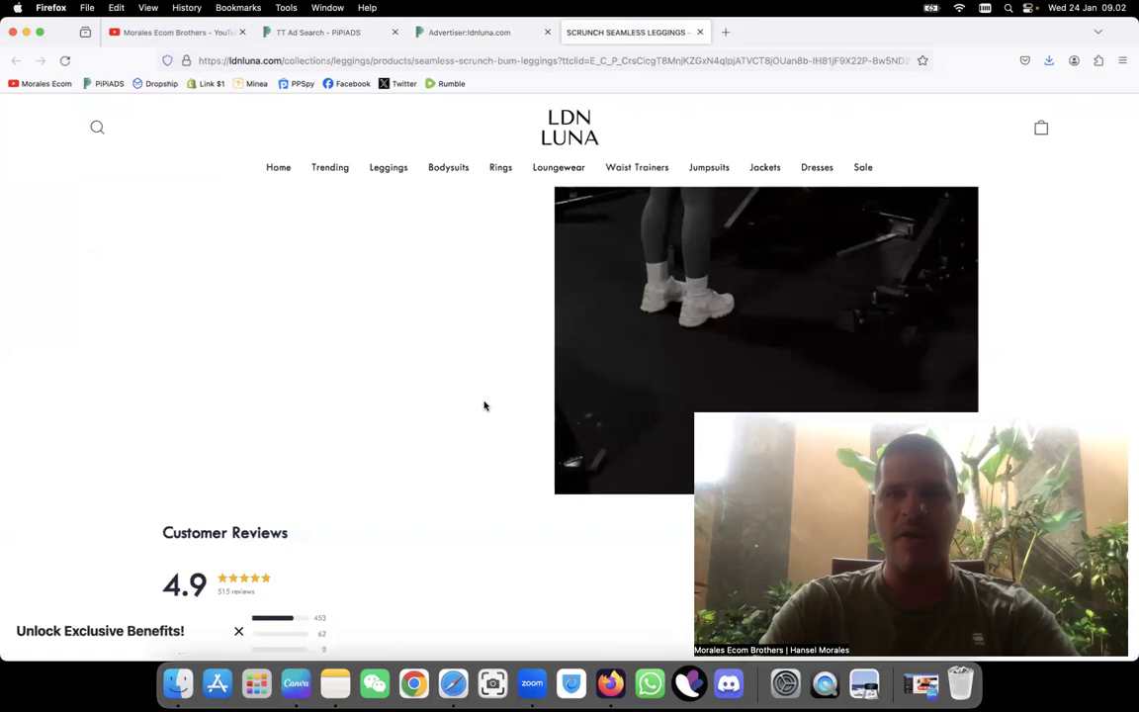
{"action": "scroll", "coordinate": [484, 405], "scroll_direction": "up", "scroll_amount": 15}
{"action": "scroll", "coordinate": [484, 401], "scroll_direction": "down", "scroll_amount": 4}
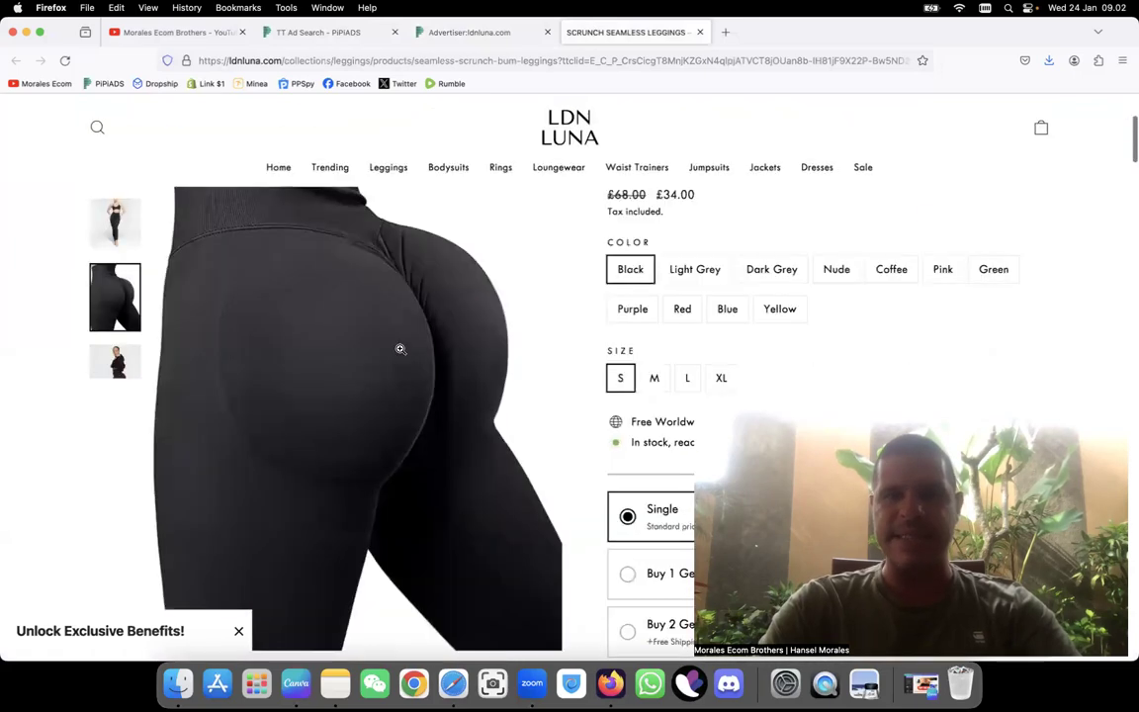
{"action": "scroll", "coordinate": [565, 394], "scroll_direction": "down", "scroll_amount": 5}
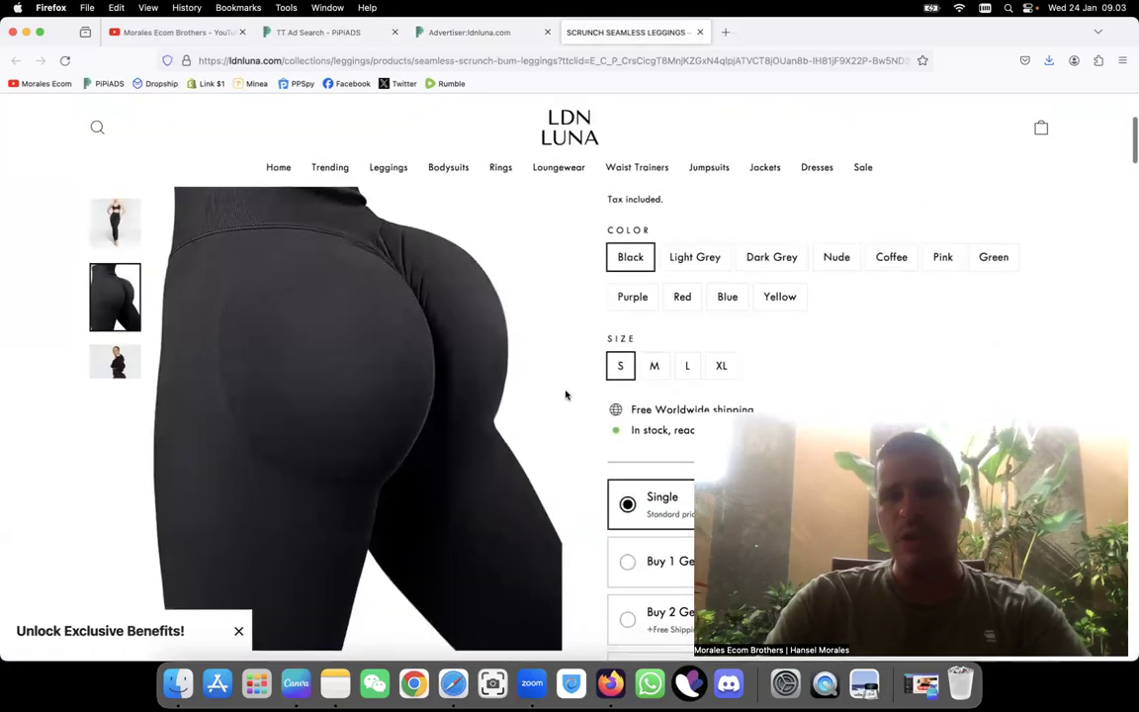
{"action": "scroll", "coordinate": [566, 394], "scroll_direction": "down", "scroll_amount": 10}
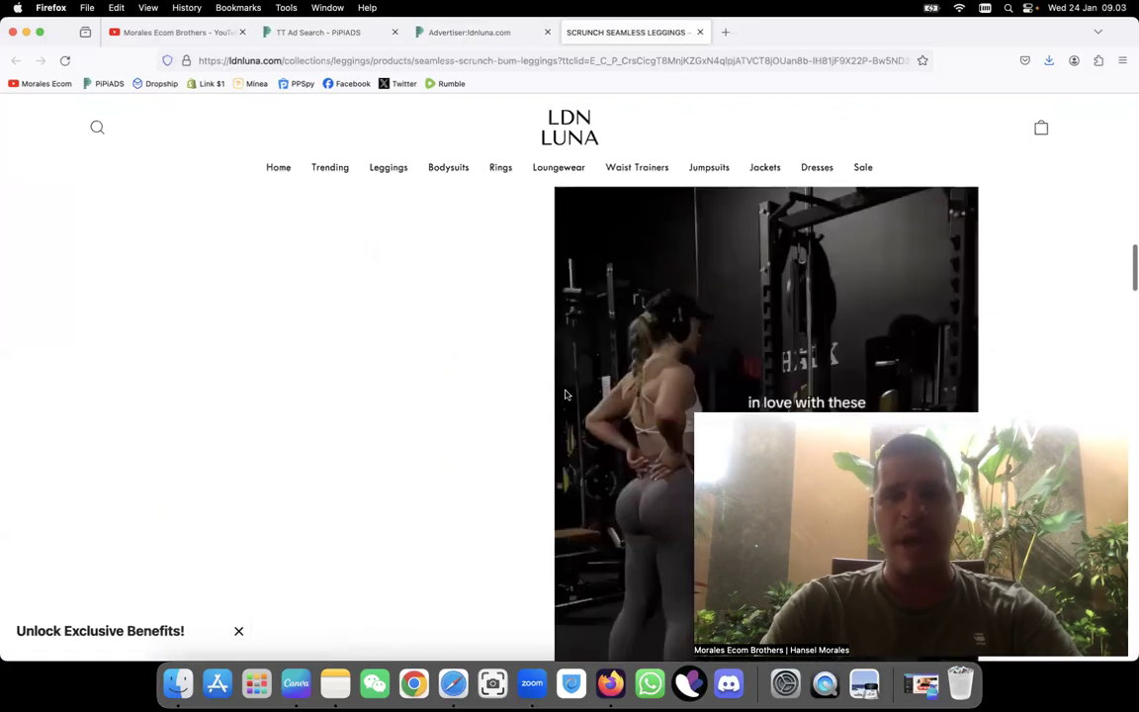
{"action": "scroll", "coordinate": [565, 394], "scroll_direction": "up", "scroll_amount": 3}
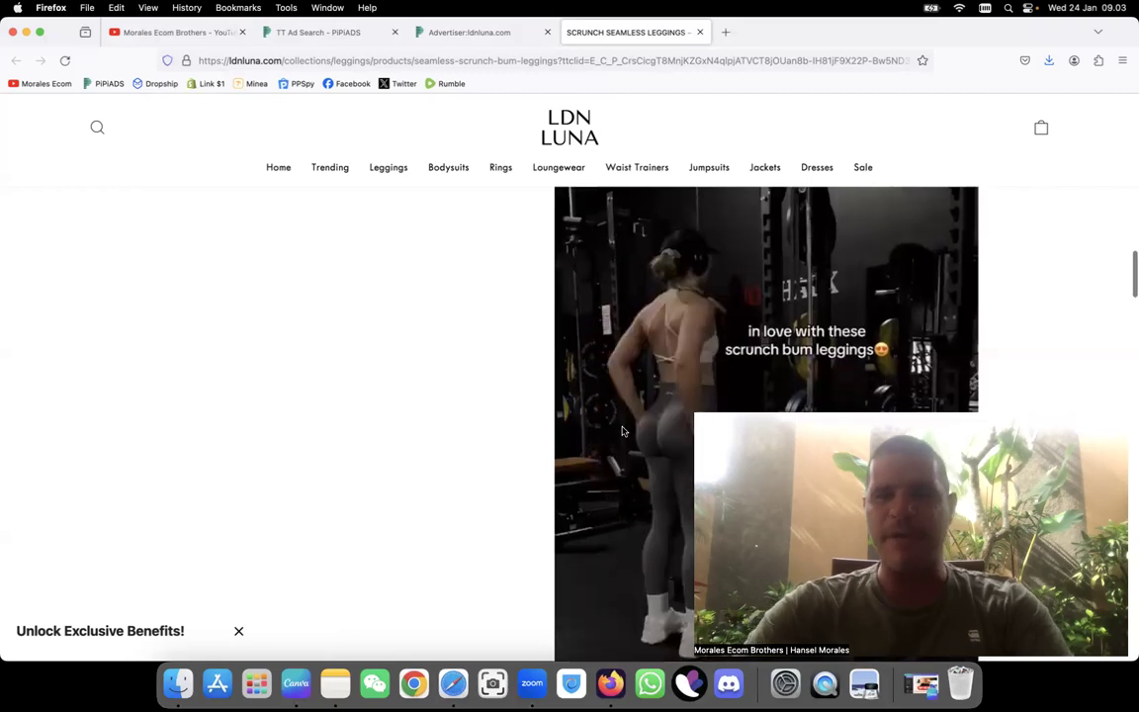
{"action": "scroll", "coordinate": [623, 431], "scroll_direction": "down", "scroll_amount": 10}
{"action": "scroll", "coordinate": [623, 431], "scroll_direction": "down", "scroll_amount": 5}
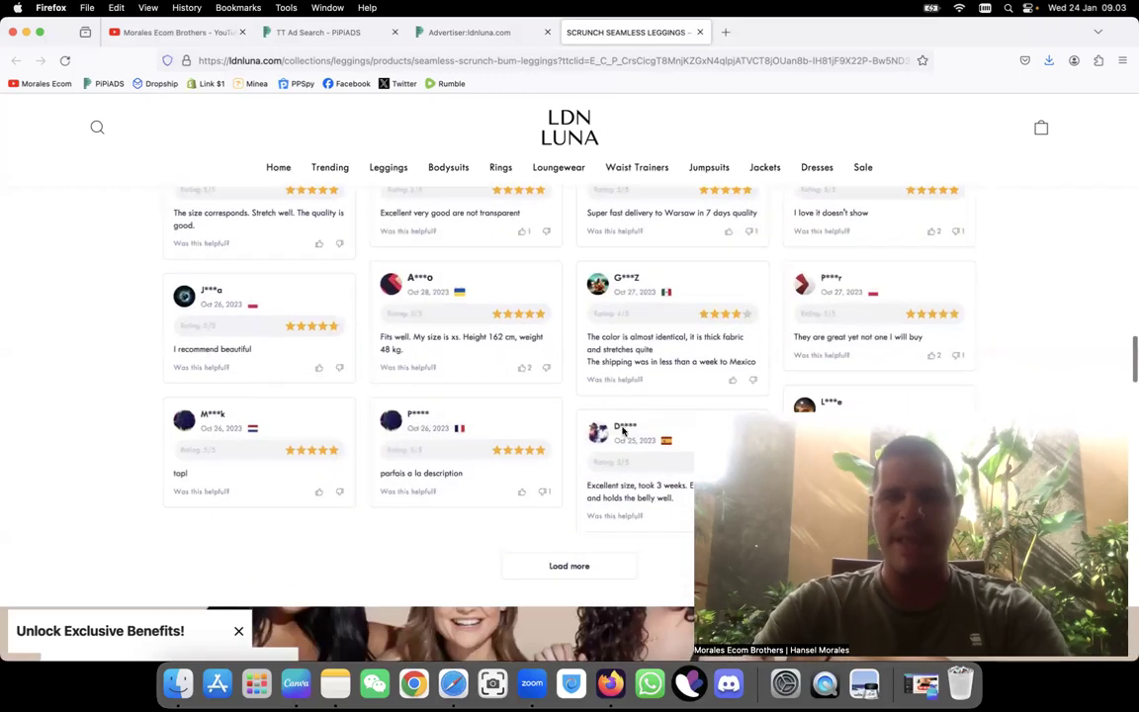
{"action": "scroll", "coordinate": [527, 521], "scroll_direction": "up", "scroll_amount": 3}
{"action": "scroll", "coordinate": [527, 521], "scroll_direction": "down", "scroll_amount": 3}
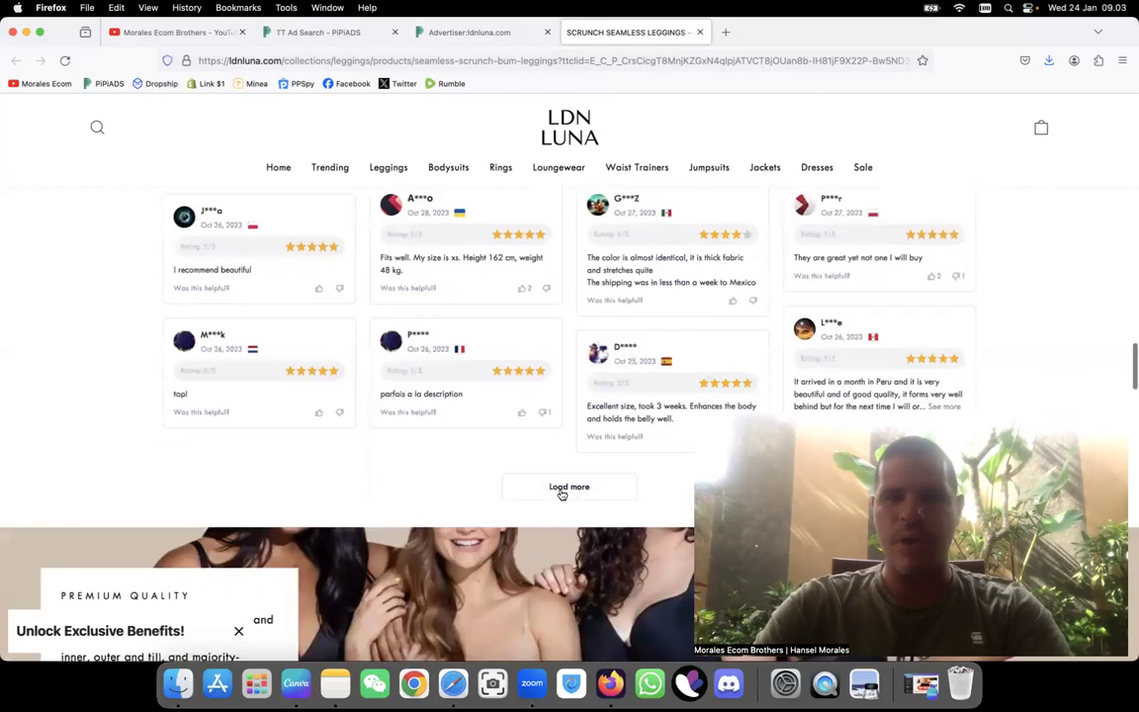
{"action": "scroll", "coordinate": [561, 490], "scroll_direction": "down", "scroll_amount": 10}
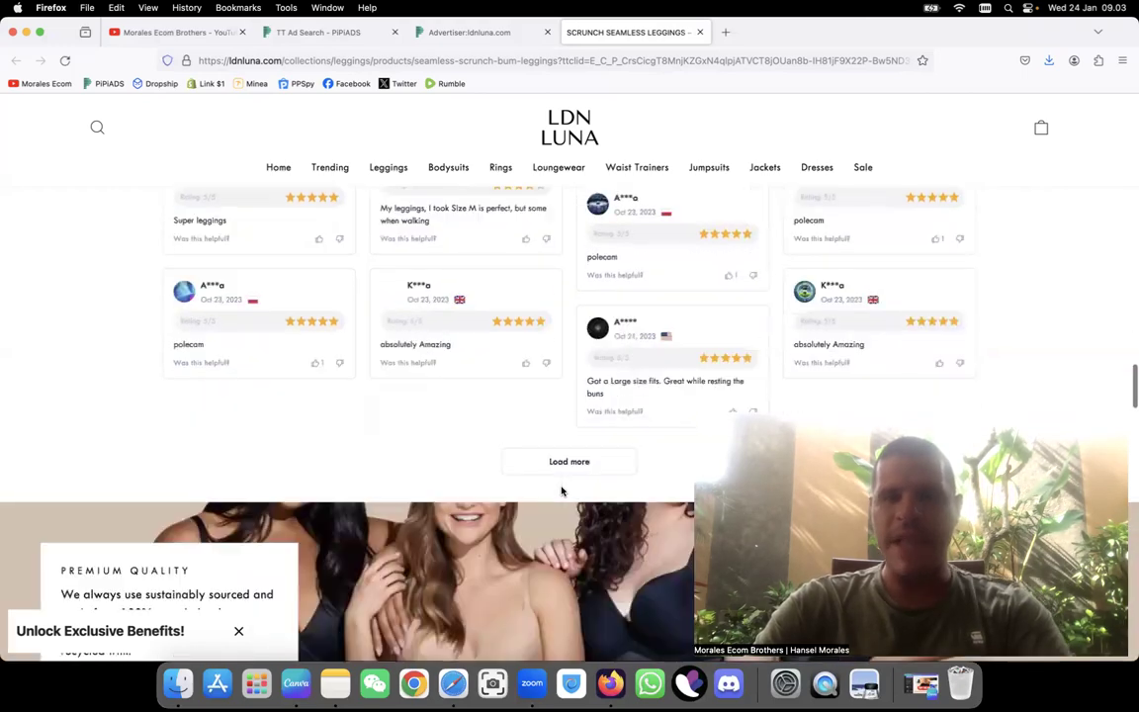
{"action": "scroll", "coordinate": [562, 492], "scroll_direction": "down", "scroll_amount": 5}
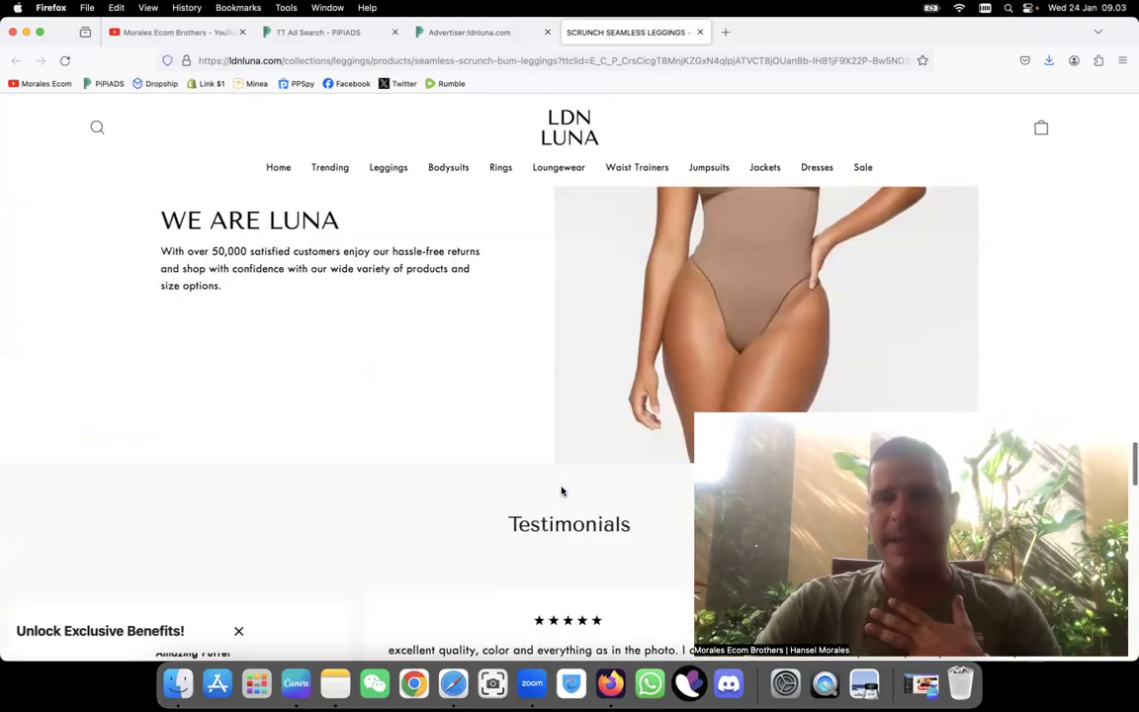
{"action": "left_click", "coordinate": [467, 31]}
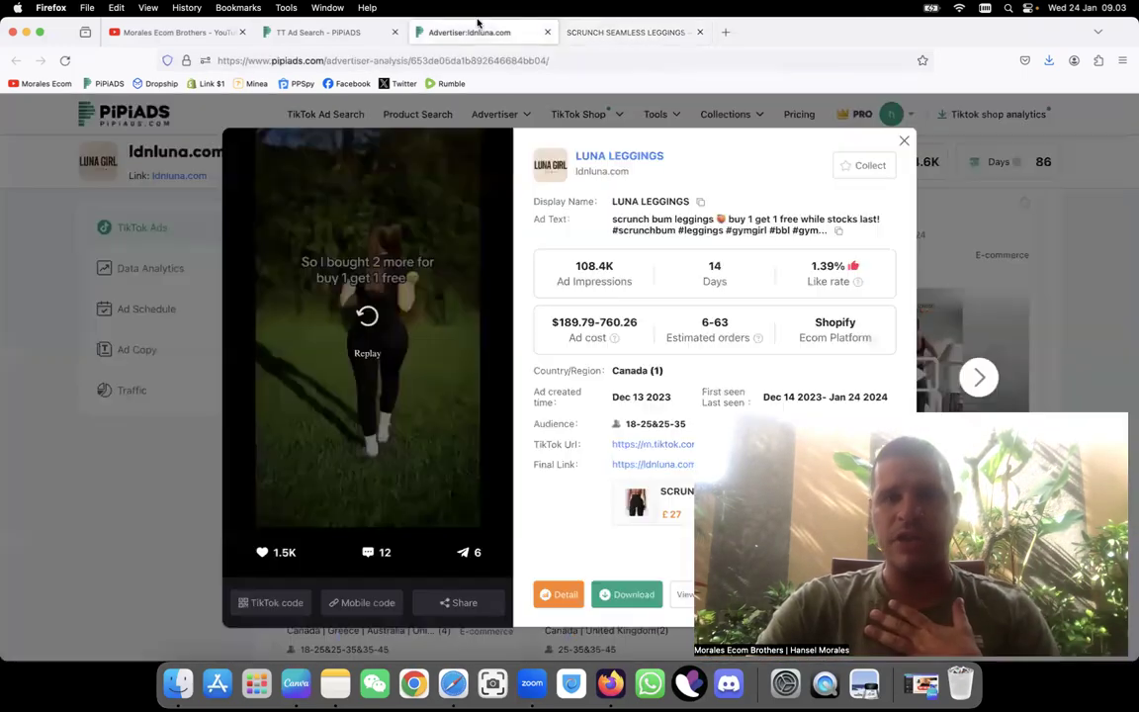
- Close the ad details and browse ldnluna.com's Luna Leggings ads, including the 989.6K-impression, 43-day ad
{"action": "left_click", "coordinate": [112, 435]}
{"action": "scroll", "coordinate": [431, 414], "scroll_direction": "down", "scroll_amount": 5}
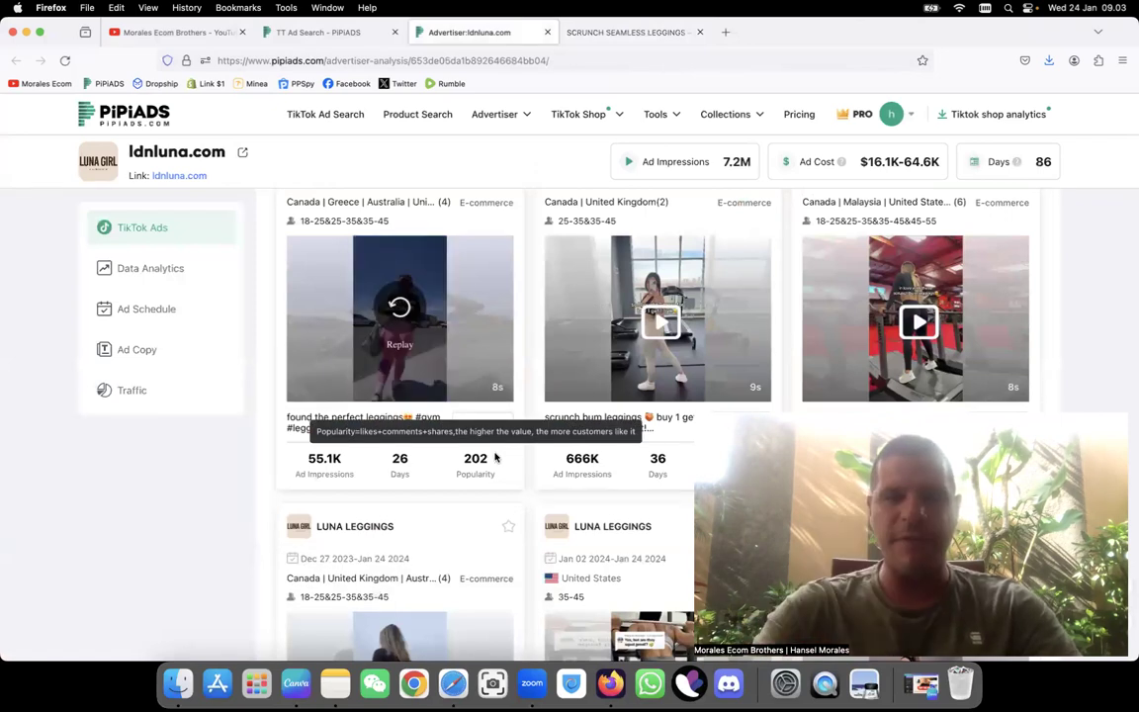
{"action": "scroll", "coordinate": [582, 458], "scroll_direction": "down", "scroll_amount": 5}
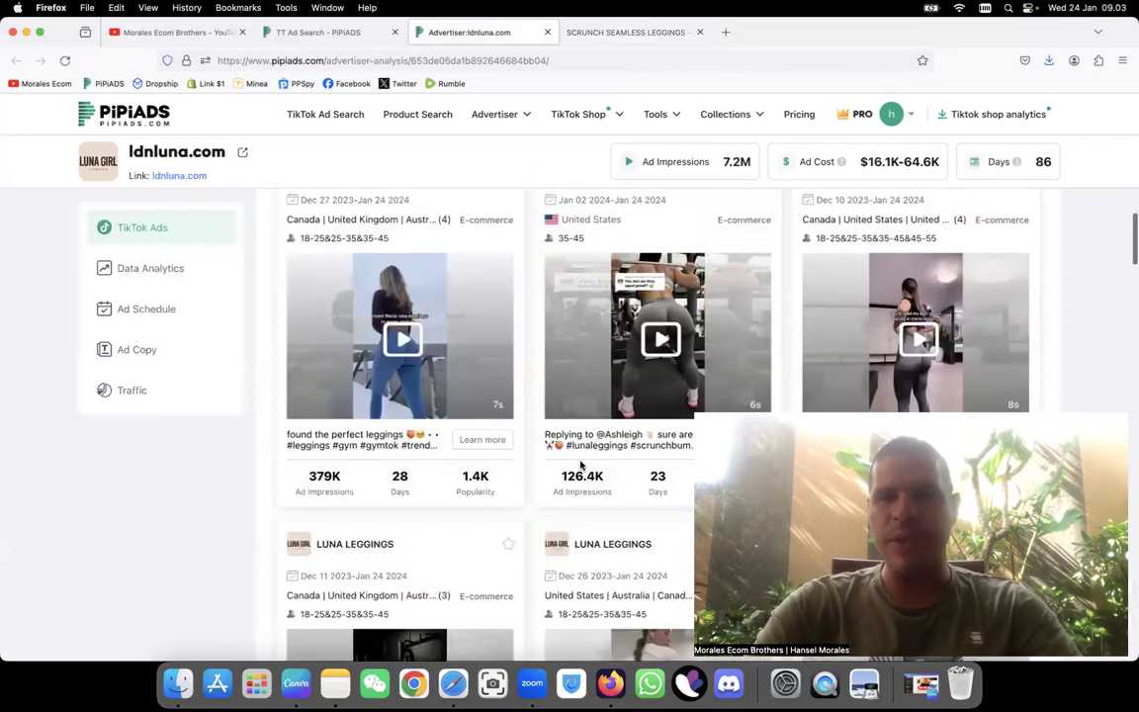
{"action": "mouse_move", "coordinate": [626, 371]}
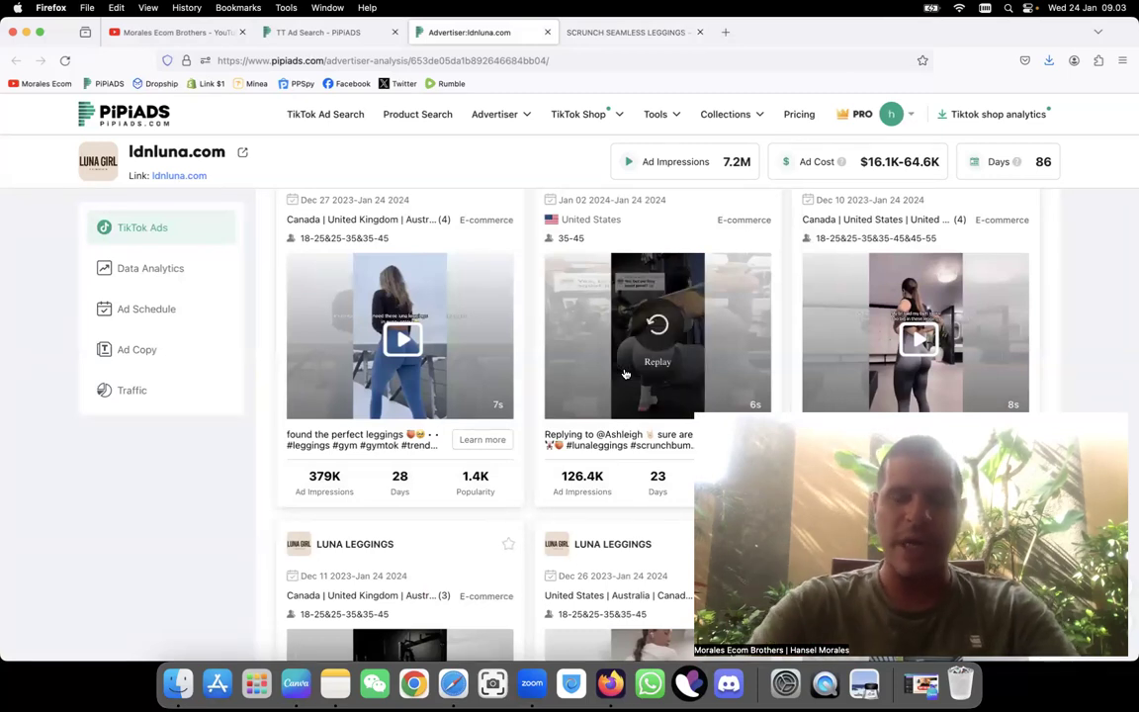
{"action": "scroll", "coordinate": [625, 374], "scroll_direction": "down", "scroll_amount": 10}
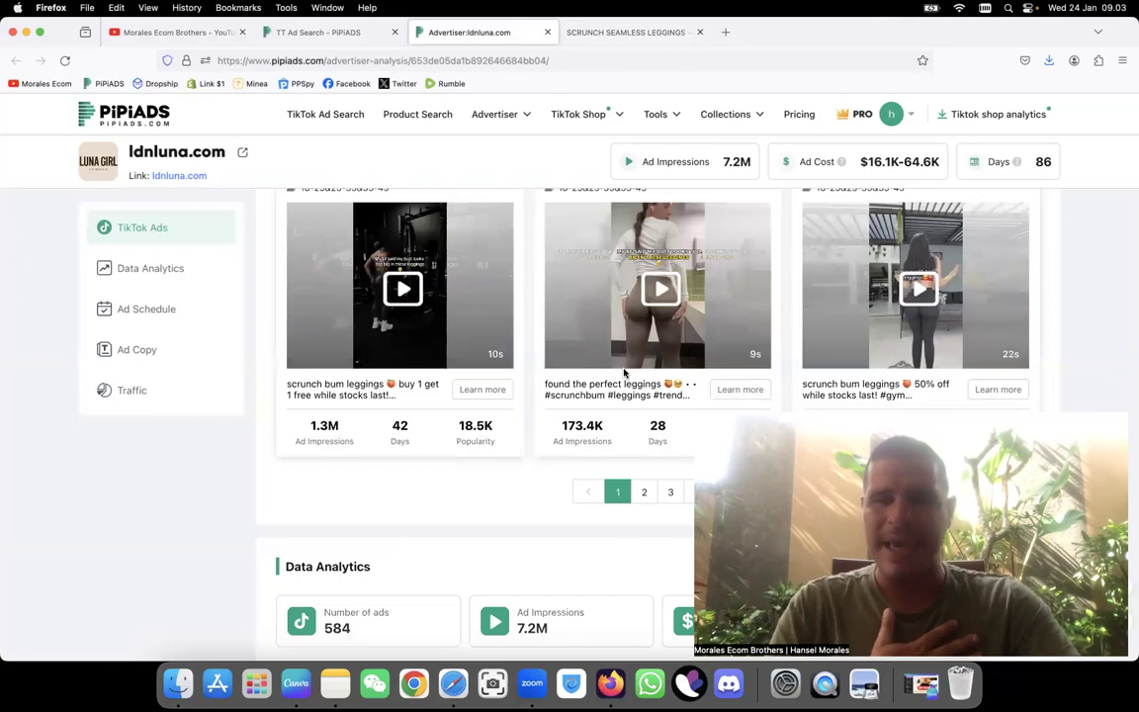
{"action": "scroll", "coordinate": [624, 373], "scroll_direction": "up", "scroll_amount": 2}
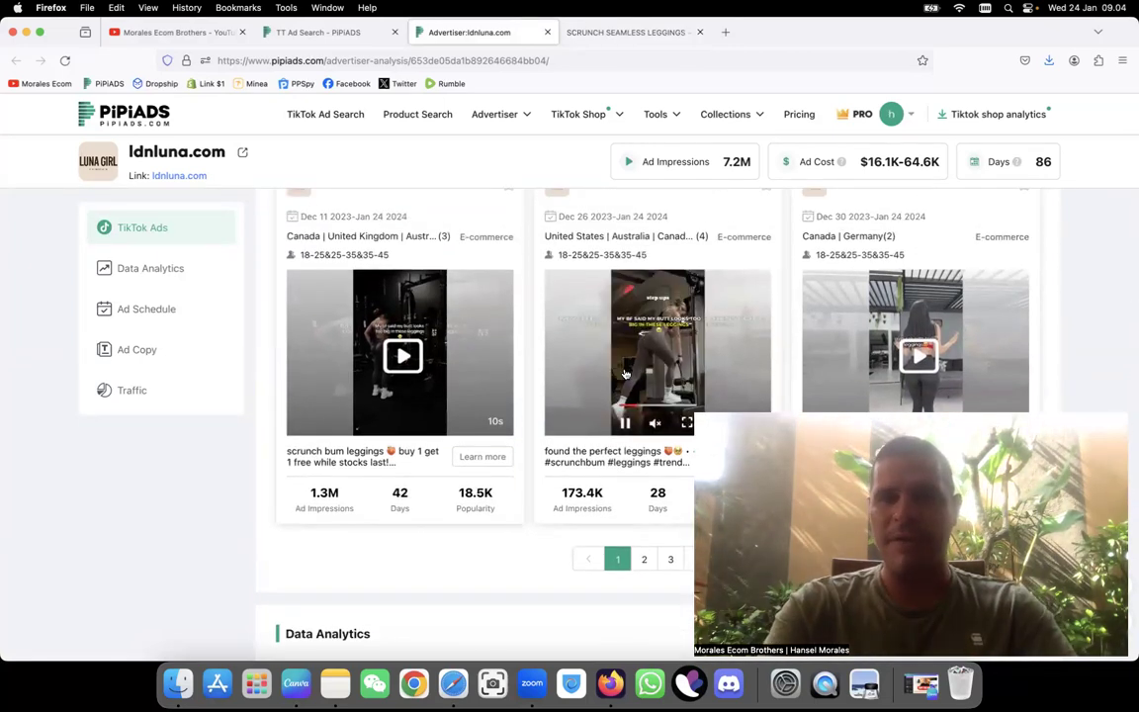
{"action": "scroll", "coordinate": [624, 372], "scroll_direction": "up", "scroll_amount": 1}
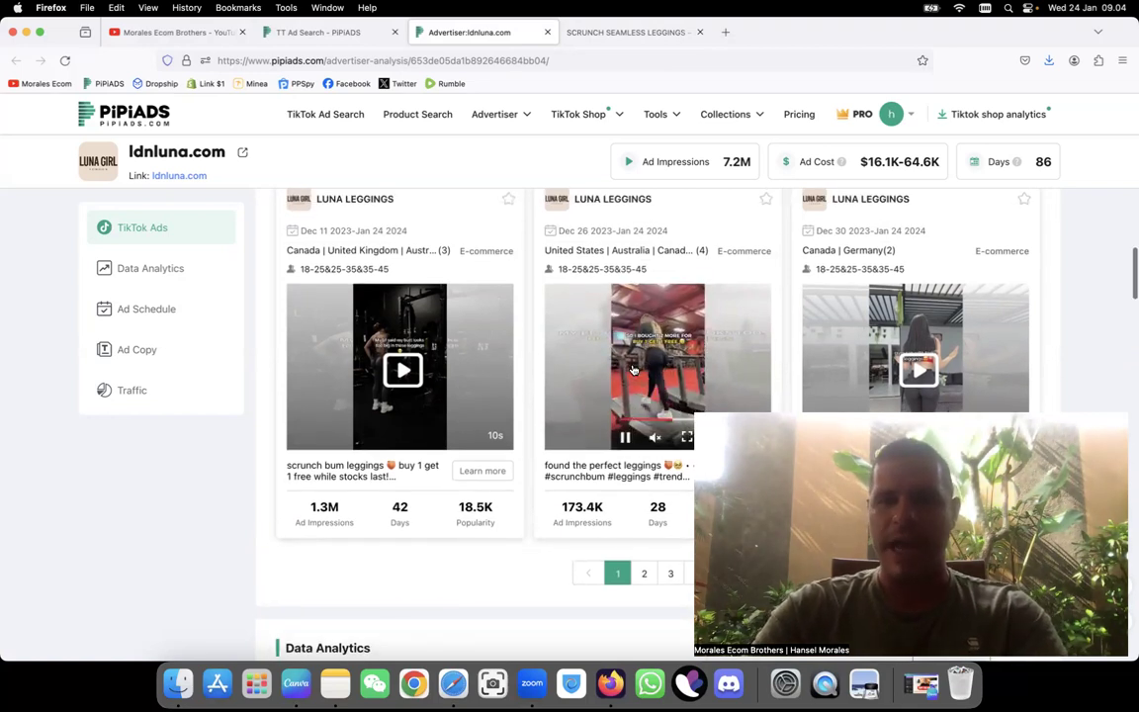
{"action": "scroll", "coordinate": [631, 371], "scroll_direction": "up", "scroll_amount": 1}
{"action": "scroll", "coordinate": [633, 369], "scroll_direction": "down", "scroll_amount": 5}
{"action": "scroll", "coordinate": [632, 369], "scroll_direction": "up", "scroll_amount": 2}
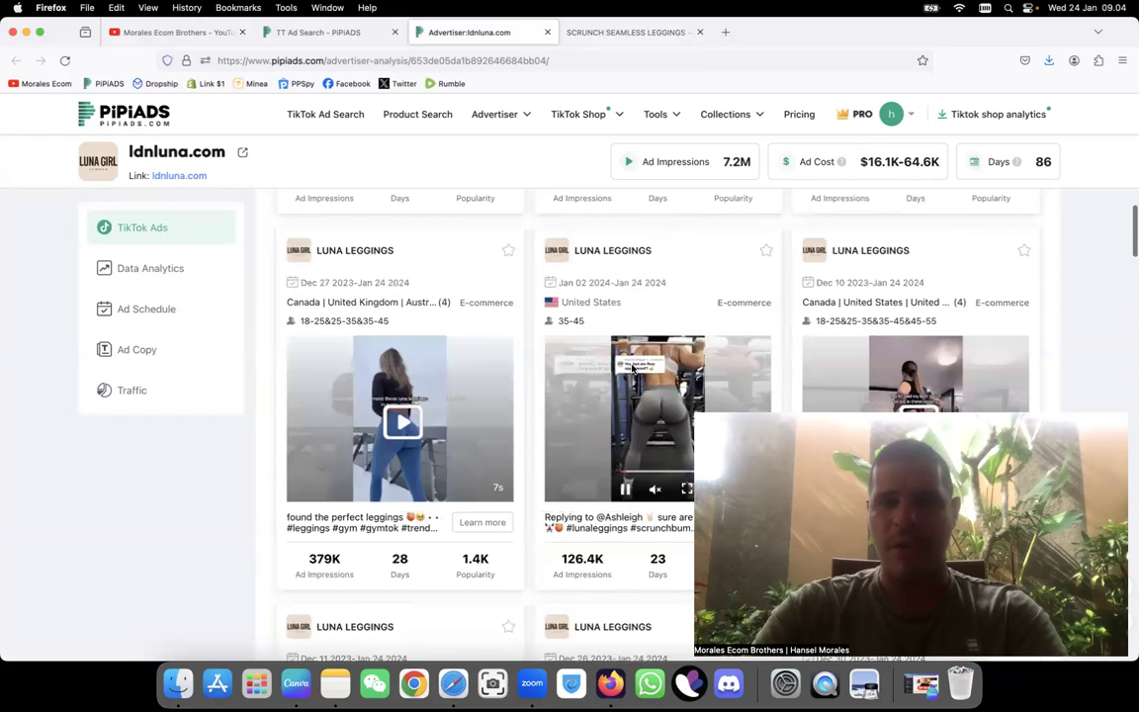
{"action": "scroll", "coordinate": [633, 369], "scroll_direction": "down", "scroll_amount": 3}
{"action": "scroll", "coordinate": [633, 369], "scroll_direction": "up", "scroll_amount": 3}
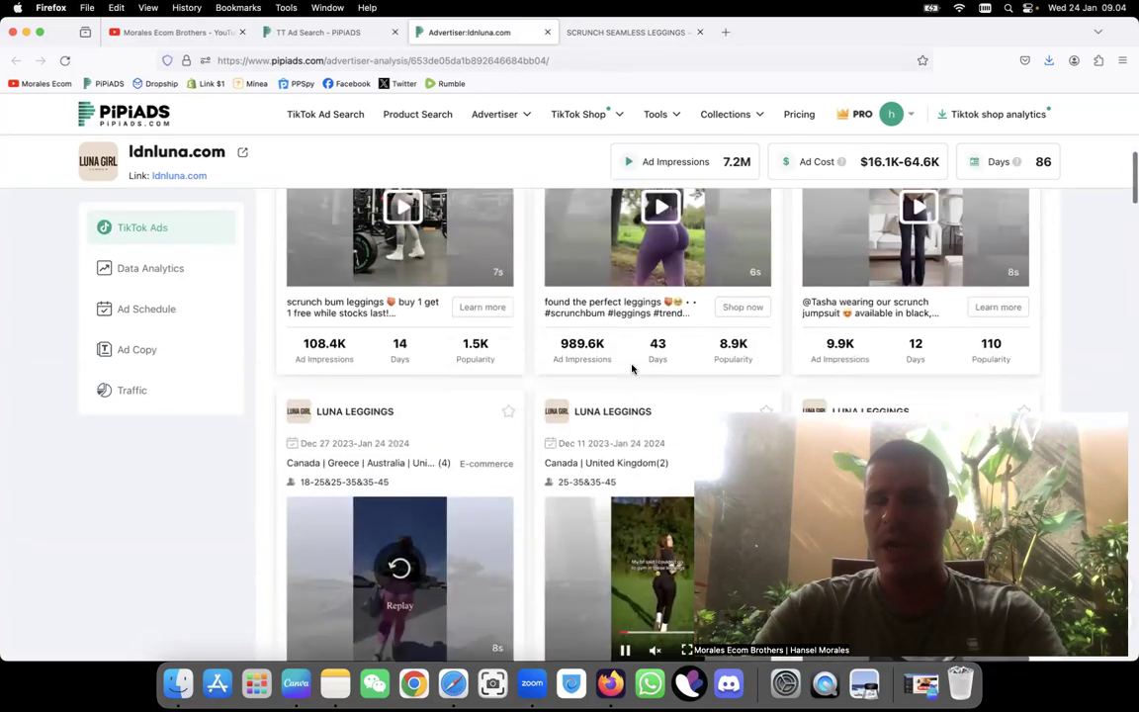
- Return to the Scrunch Seamless Leggings product page and scroll to its top
{"action": "left_click", "coordinate": [616, 27]}
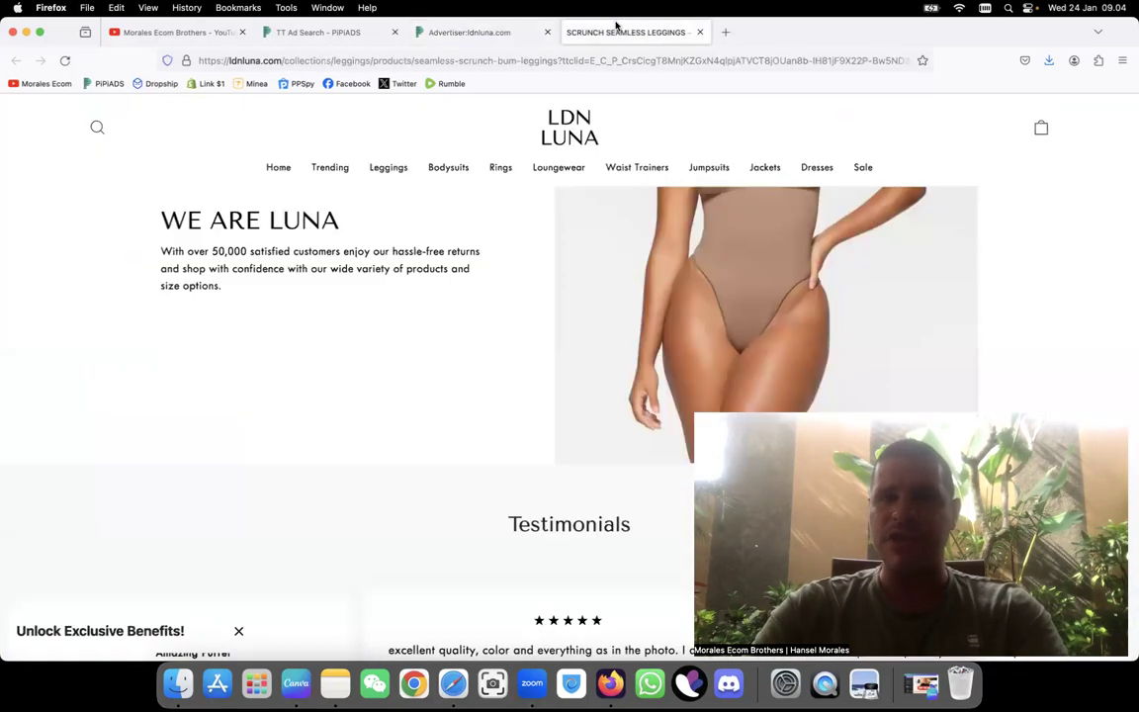
{"action": "scroll", "coordinate": [400, 229], "scroll_direction": "up", "scroll_amount": 10}
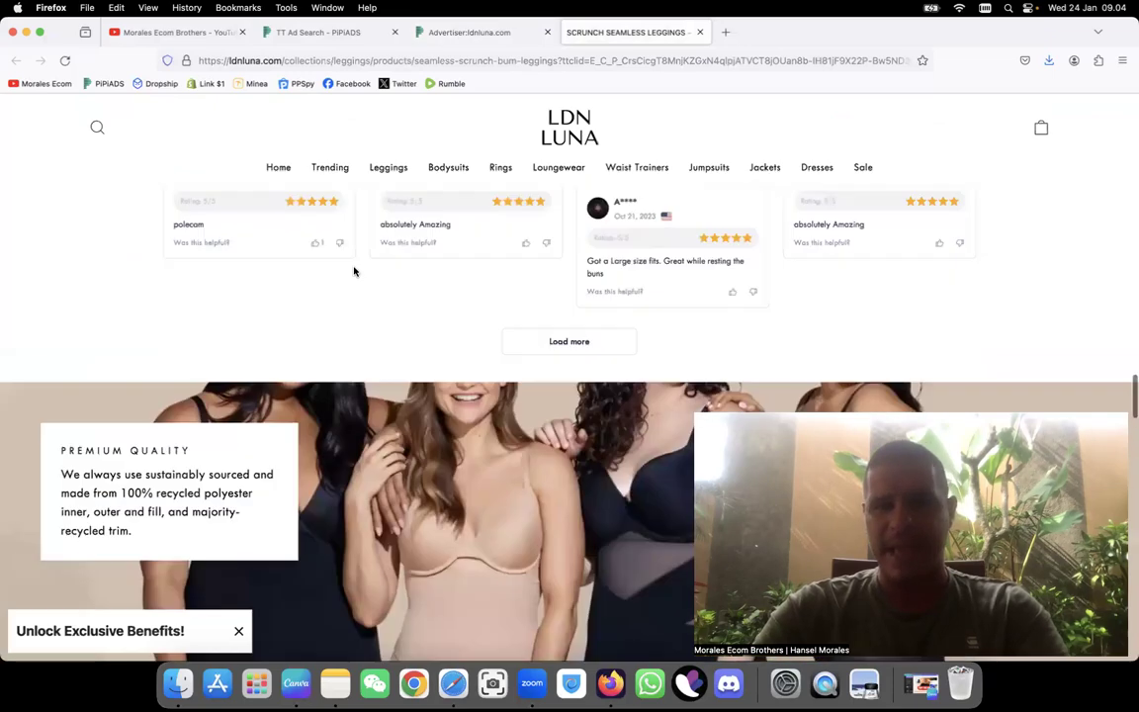
{"action": "scroll", "coordinate": [354, 270], "scroll_direction": "up", "scroll_amount": 15}
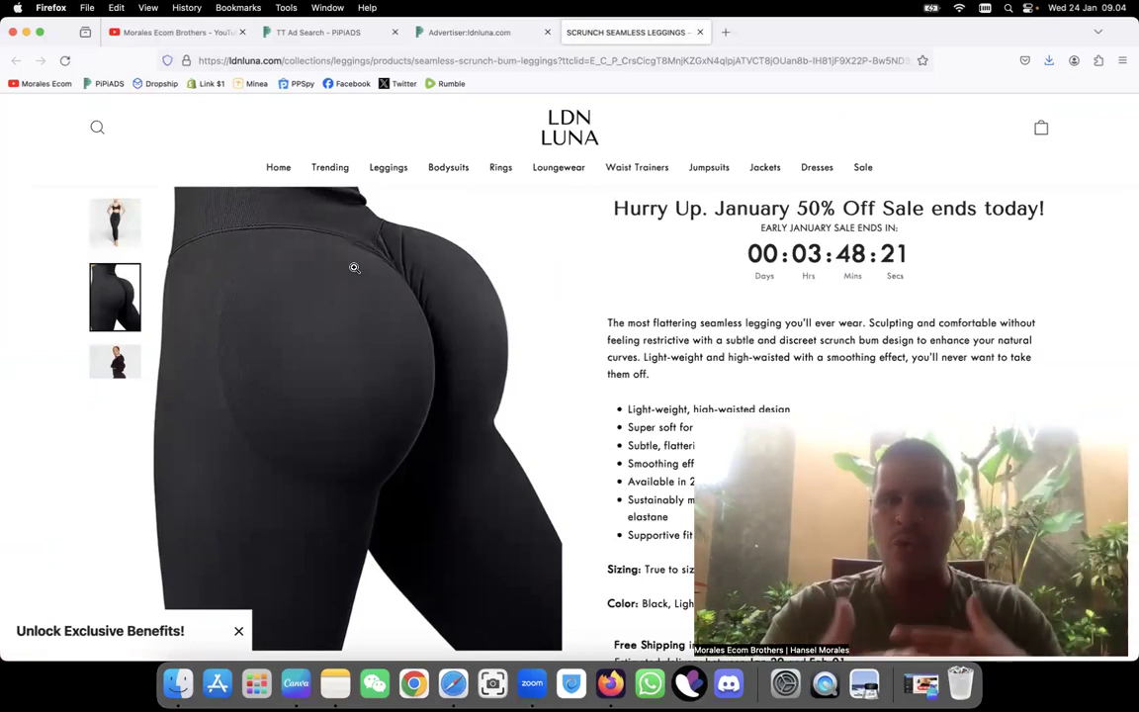
{"action": "scroll", "coordinate": [354, 267], "scroll_direction": "up", "scroll_amount": 5}
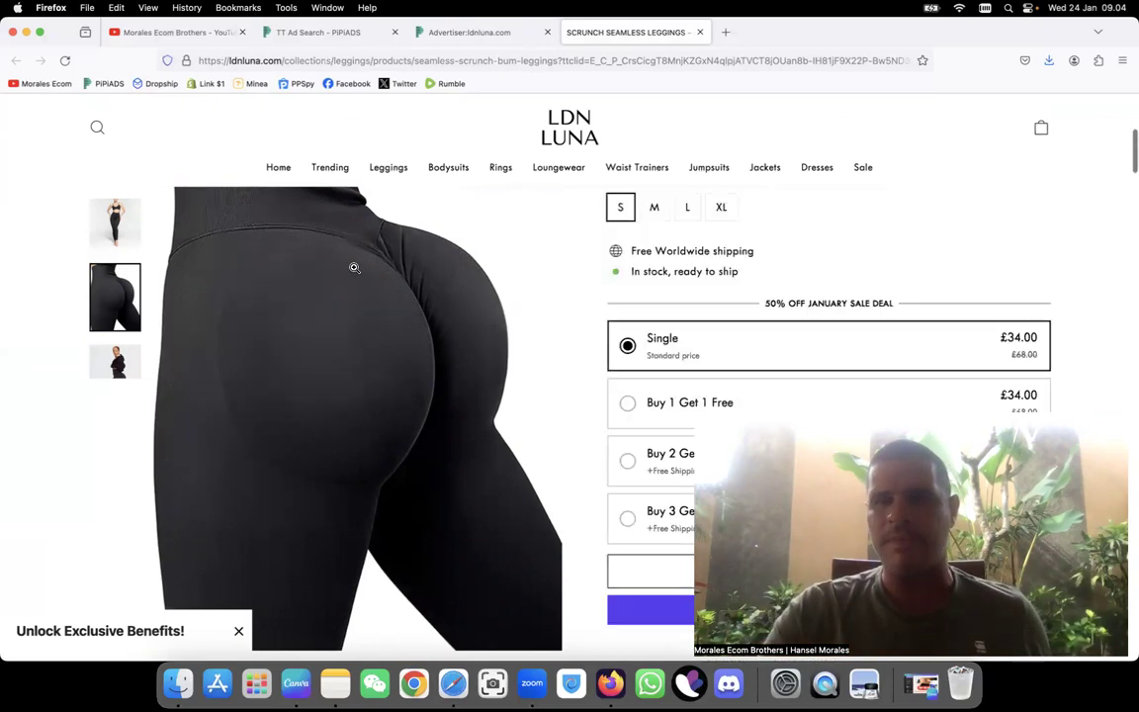
{"action": "scroll", "coordinate": [354, 266], "scroll_direction": "up", "scroll_amount": 5}
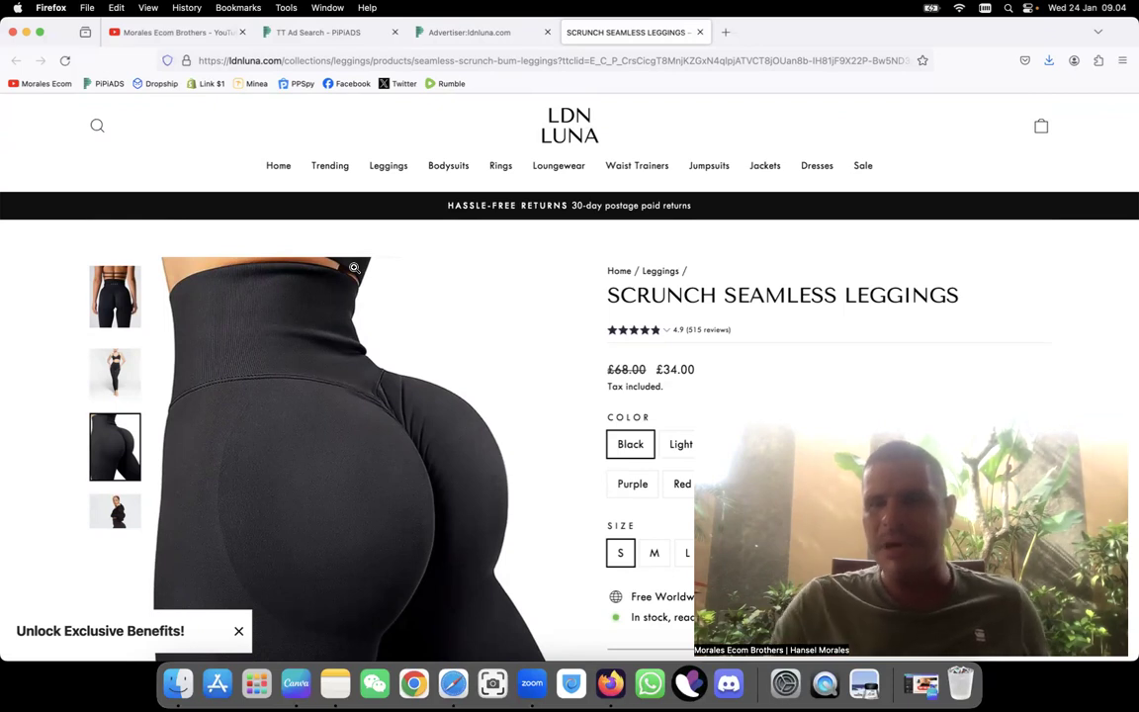
{"action": "scroll", "coordinate": [368, 454], "scroll_direction": "down", "scroll_amount": 3}
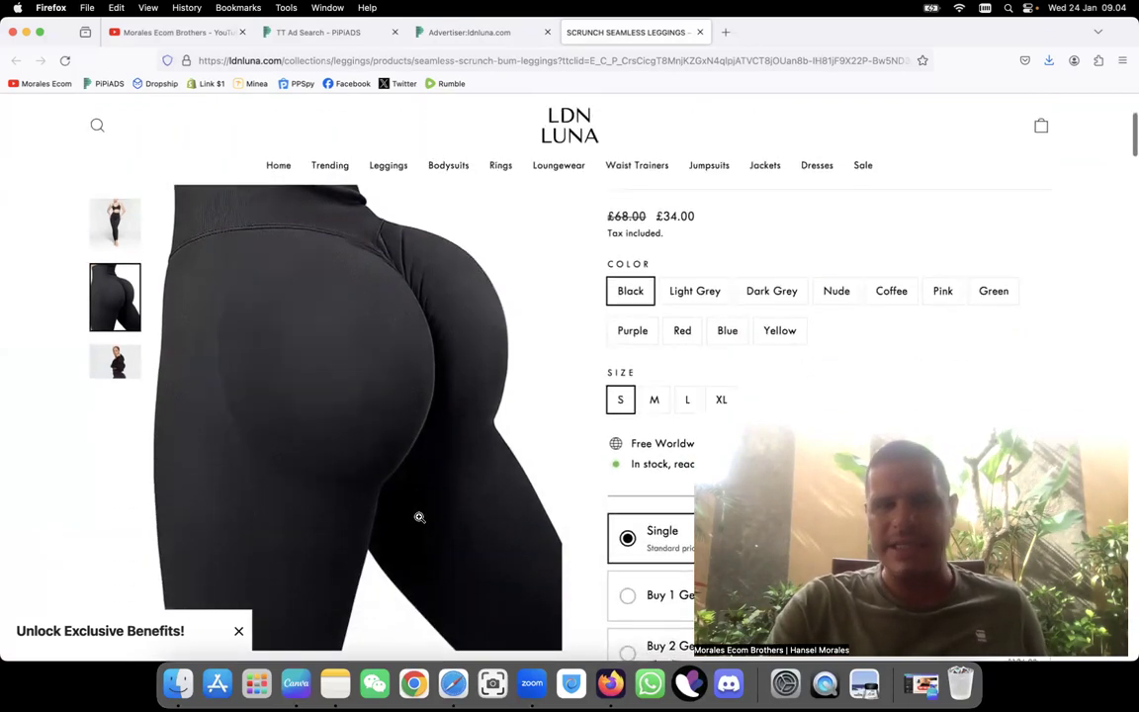
- Flip through the leggings photos: front full-body, other angles and back close-up
{"action": "left_click", "coordinate": [110, 236]}
{"action": "scroll", "coordinate": [113, 247], "scroll_direction": "up", "scroll_amount": 2}
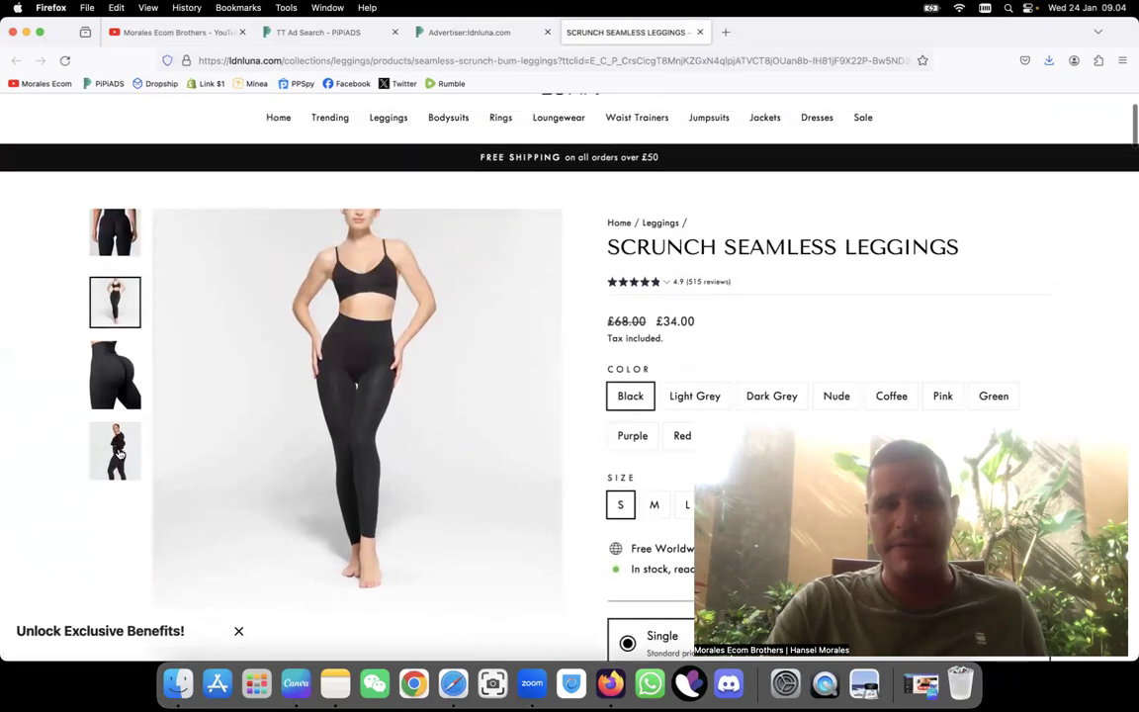
{"action": "left_click", "coordinate": [110, 302]}
{"action": "left_click", "coordinate": [95, 223]}
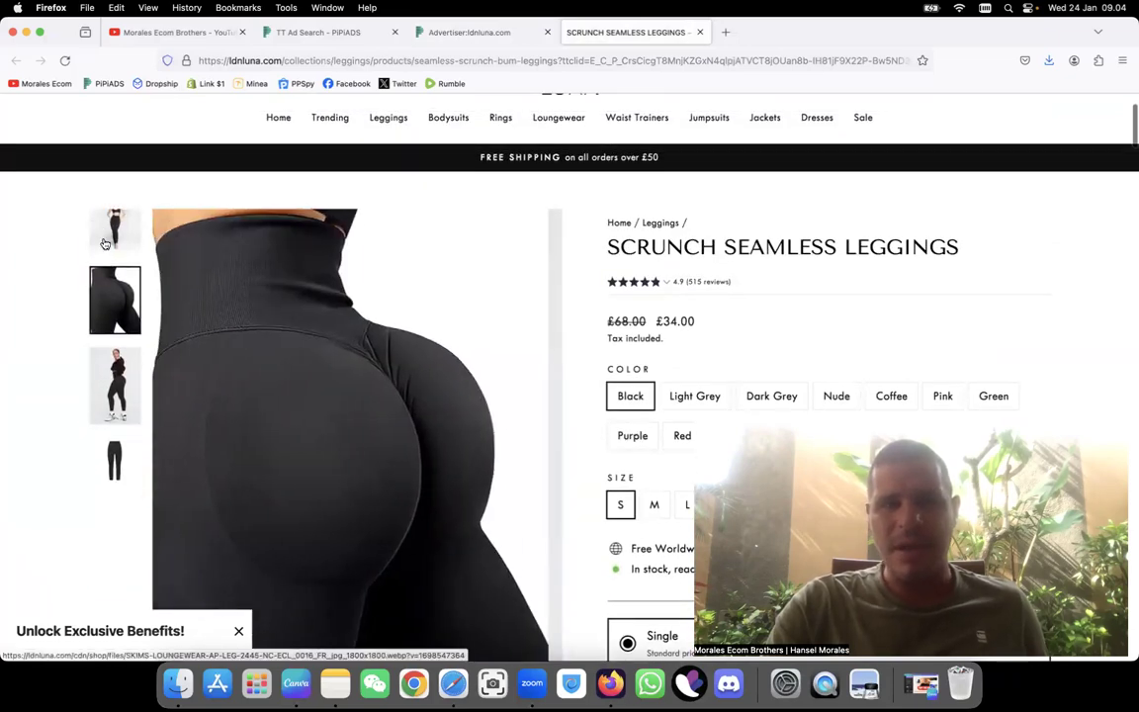
{"action": "left_click", "coordinate": [115, 255]}
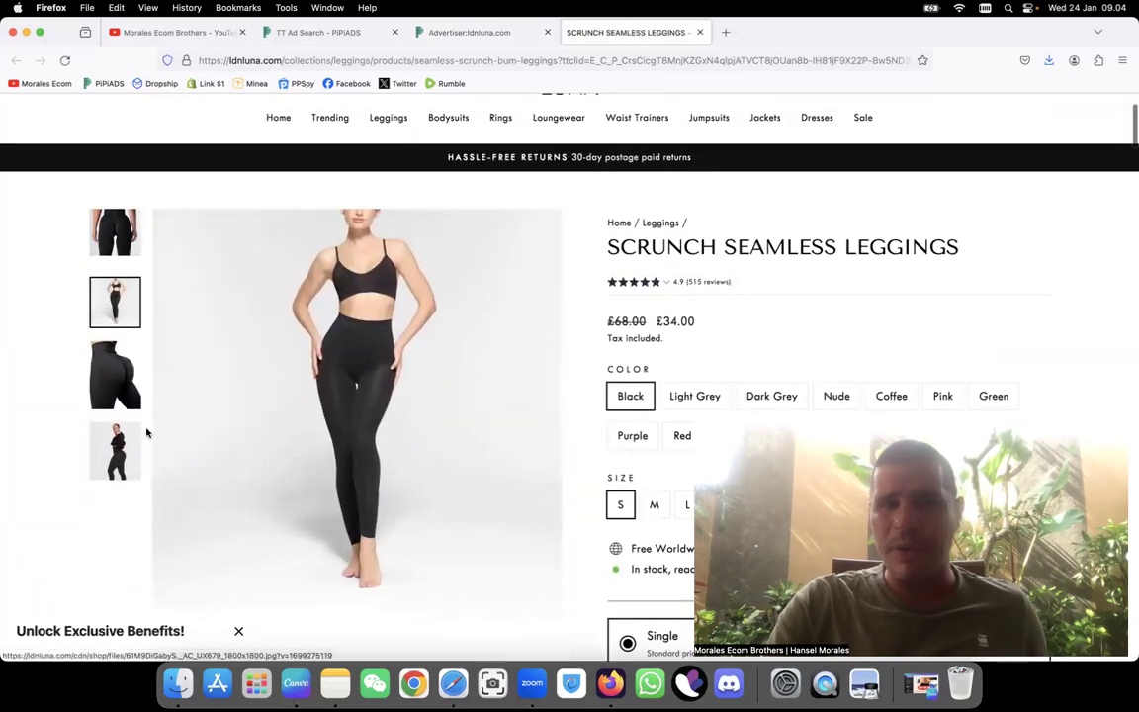
{"action": "left_click", "coordinate": [115, 229]}
- Scroll down the product page through the colours, sizes and bundle prices
{"action": "scroll", "coordinate": [331, 528], "scroll_direction": "down", "scroll_amount": 1}
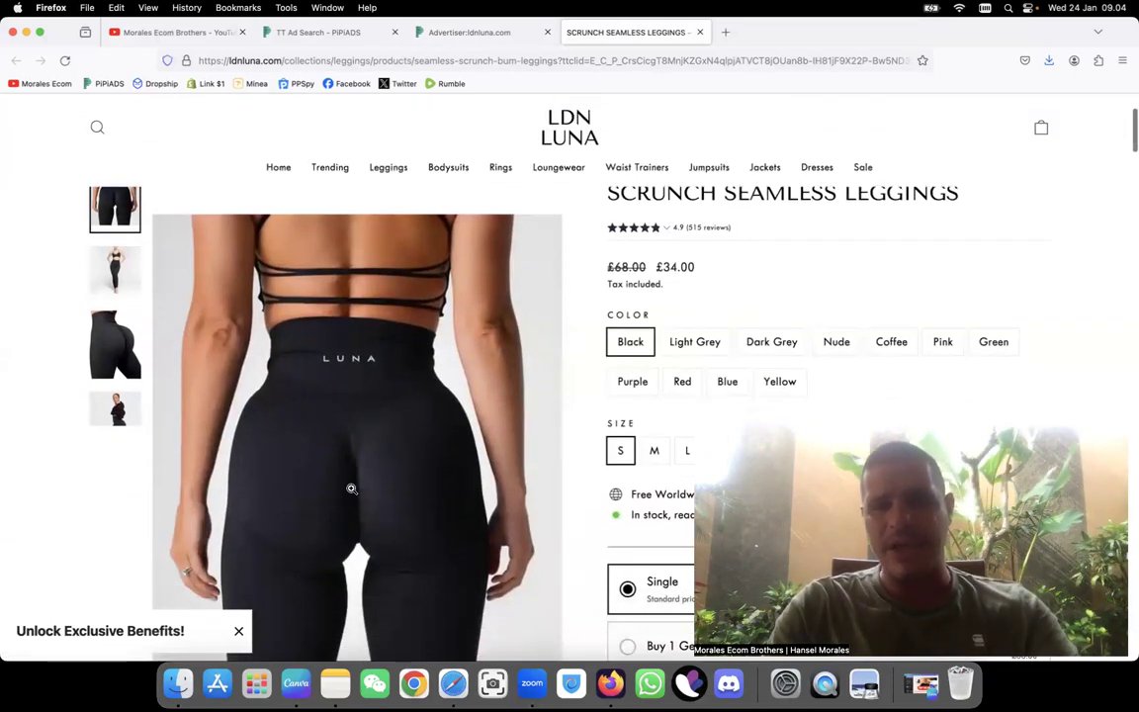
{"action": "scroll", "coordinate": [375, 552], "scroll_direction": "down", "scroll_amount": 3}
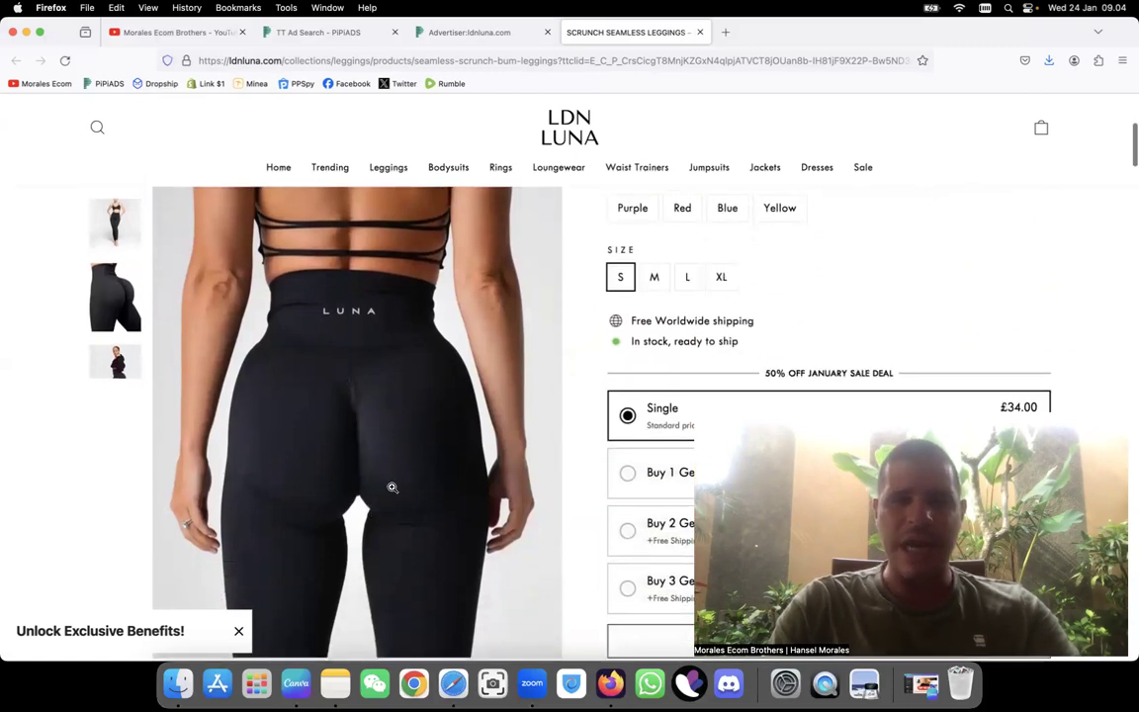
{"action": "scroll", "coordinate": [346, 346], "scroll_direction": "down", "scroll_amount": 10}
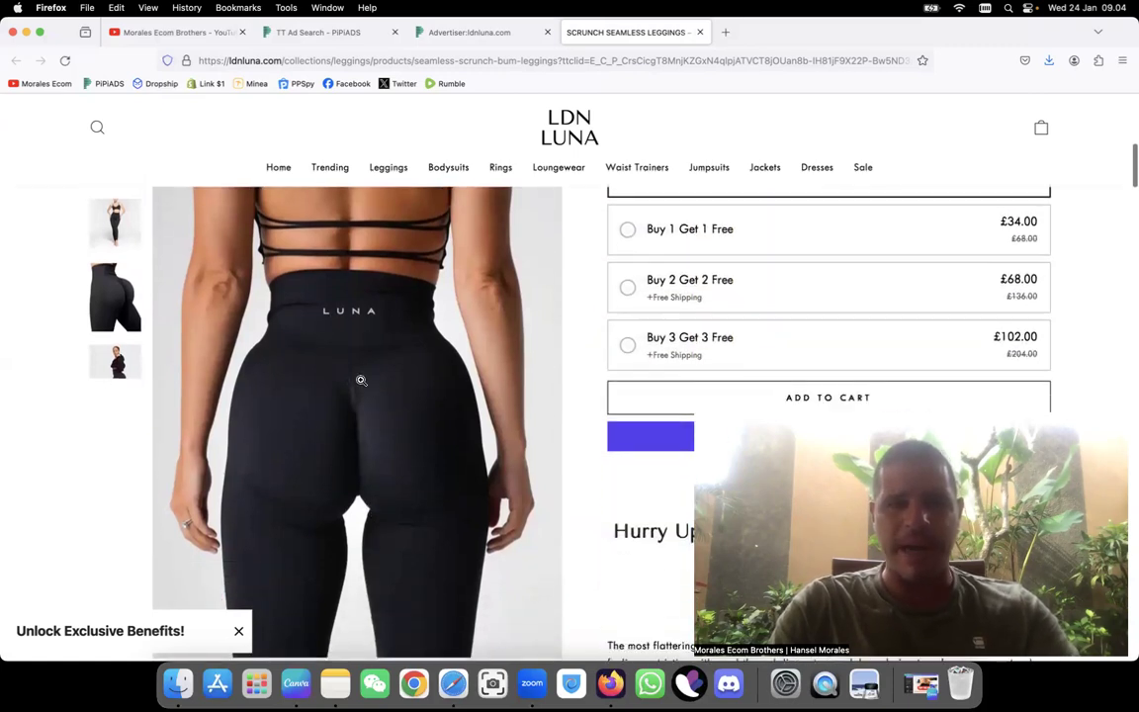
{"action": "scroll", "coordinate": [361, 383], "scroll_direction": "down", "scroll_amount": 5}
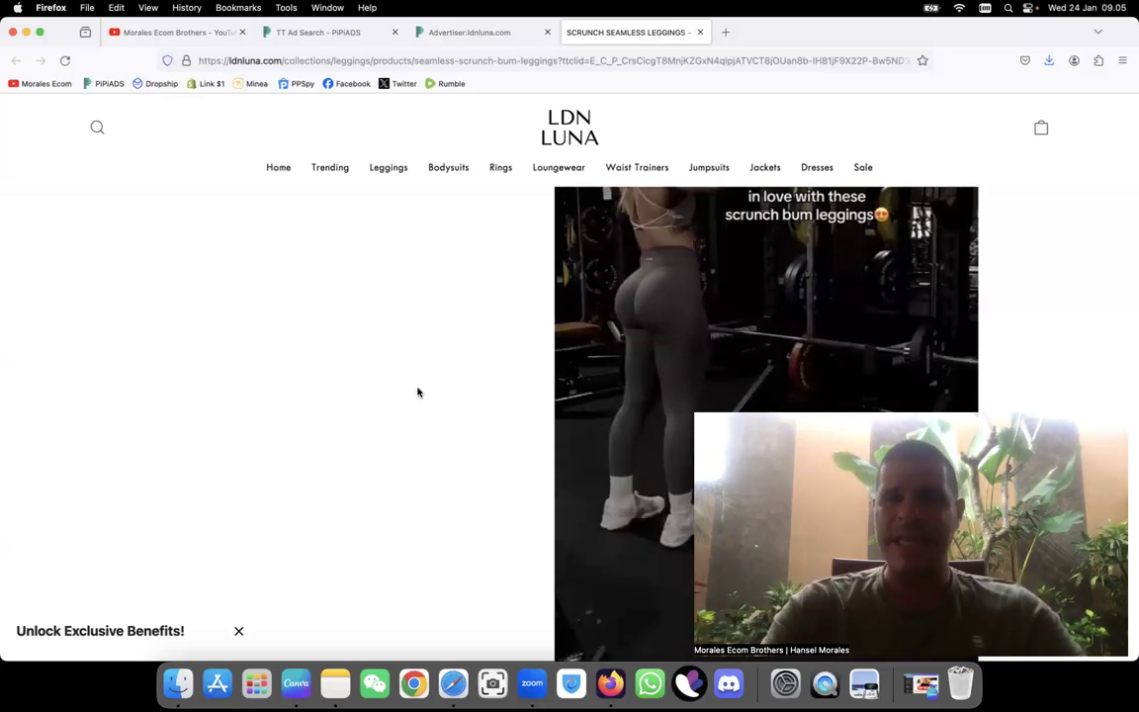
- Return to ldnluna.com's TikTok ads and scroll page 1, from the filters to the pagination
{"action": "left_click", "coordinate": [425, 31]}
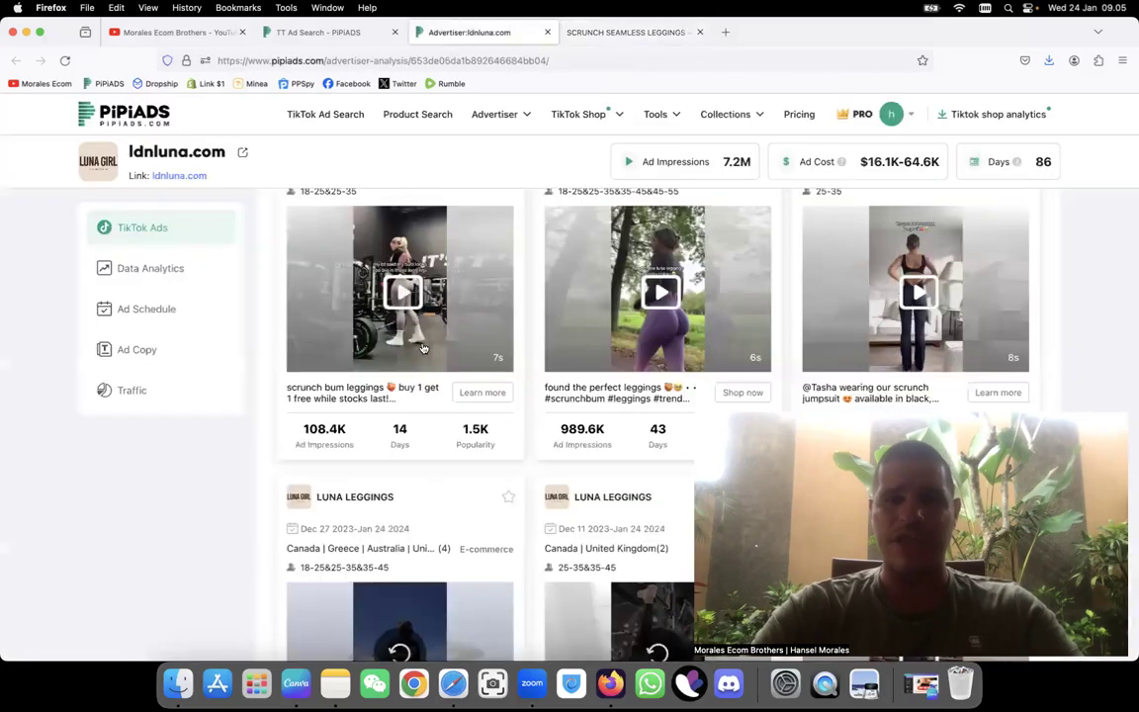
{"action": "scroll", "coordinate": [423, 348], "scroll_direction": "down", "scroll_amount": 10}
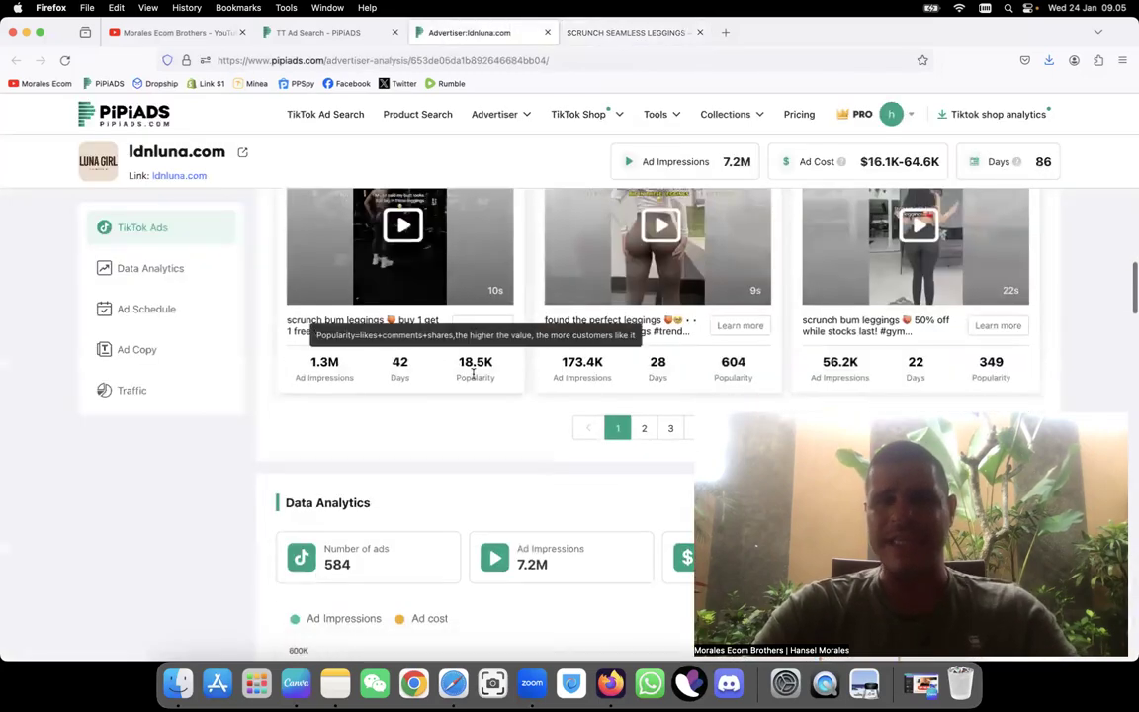
{"action": "scroll", "coordinate": [423, 346], "scroll_direction": "up", "scroll_amount": 5}
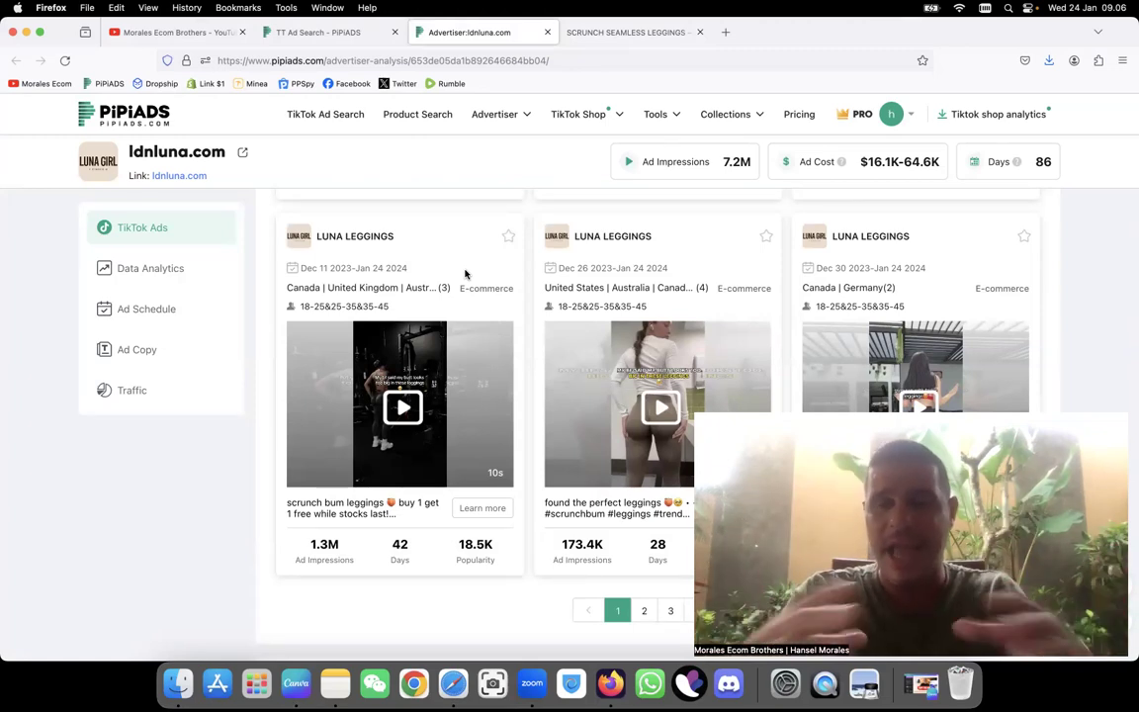
{"action": "scroll", "coordinate": [464, 274], "scroll_direction": "up", "scroll_amount": 10}
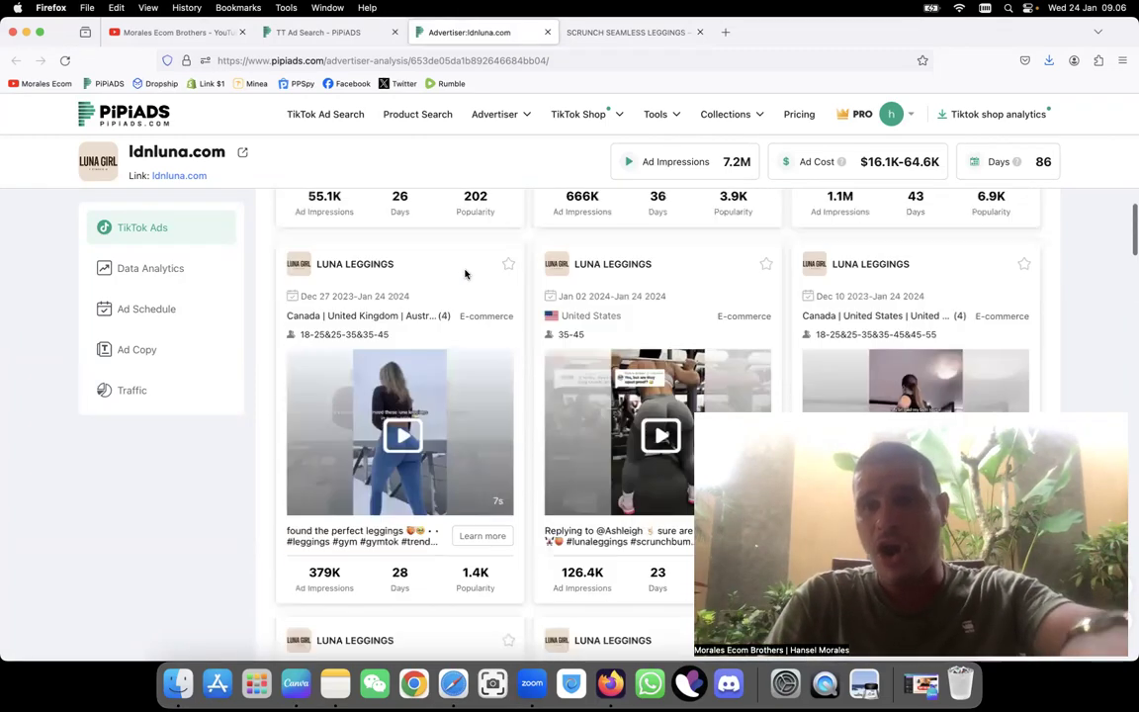
{"action": "scroll", "coordinate": [465, 274], "scroll_direction": "down", "scroll_amount": 10}
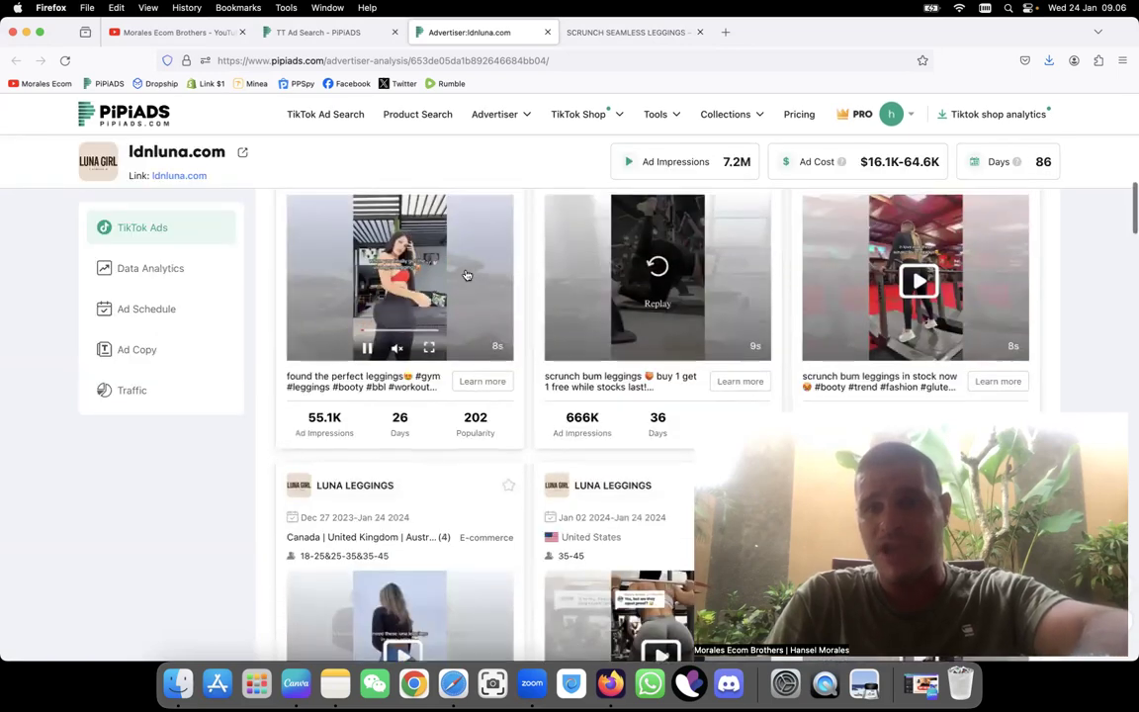
{"action": "scroll", "coordinate": [751, 278], "scroll_direction": "up", "scroll_amount": 3}
{"action": "scroll", "coordinate": [902, 280], "scroll_direction": "up", "scroll_amount": 8}
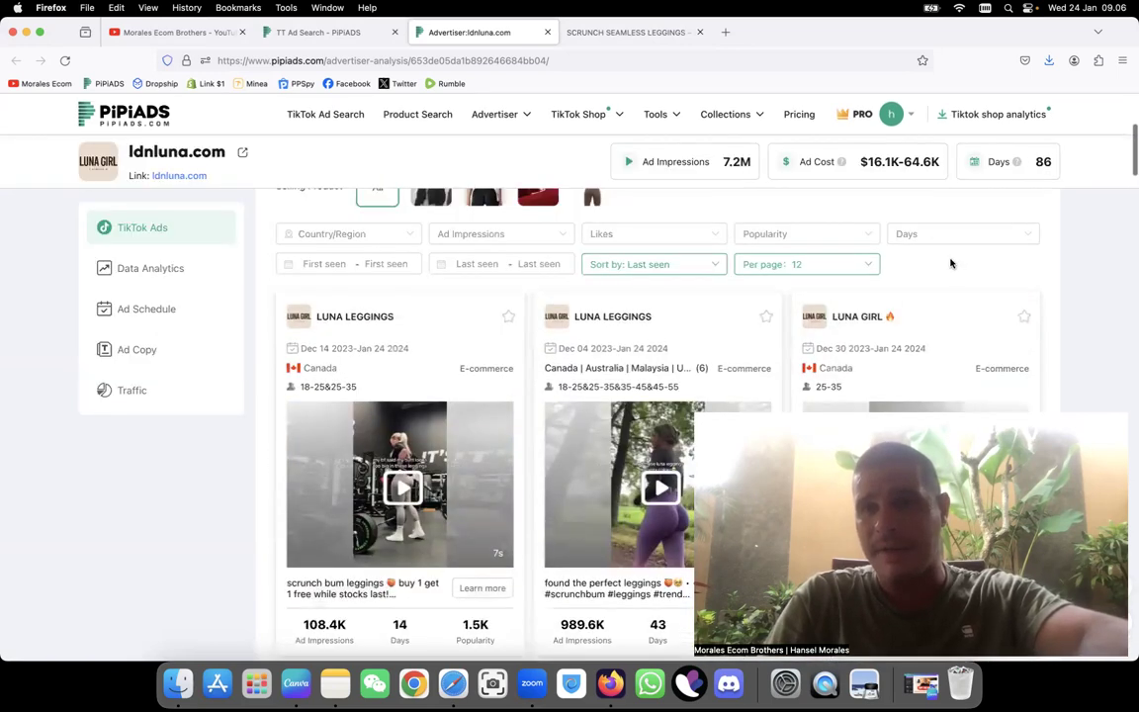
{"action": "scroll", "coordinate": [950, 262], "scroll_direction": "down", "scroll_amount": 15}
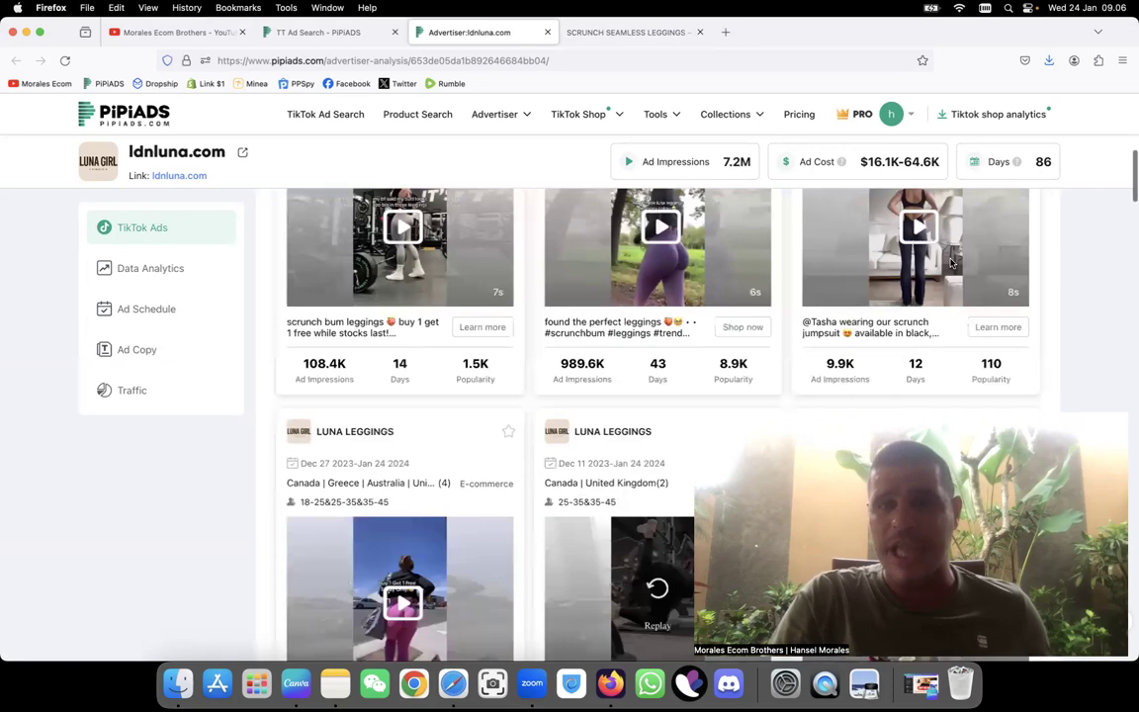
{"action": "scroll", "coordinate": [950, 262], "scroll_direction": "up", "scroll_amount": 8}
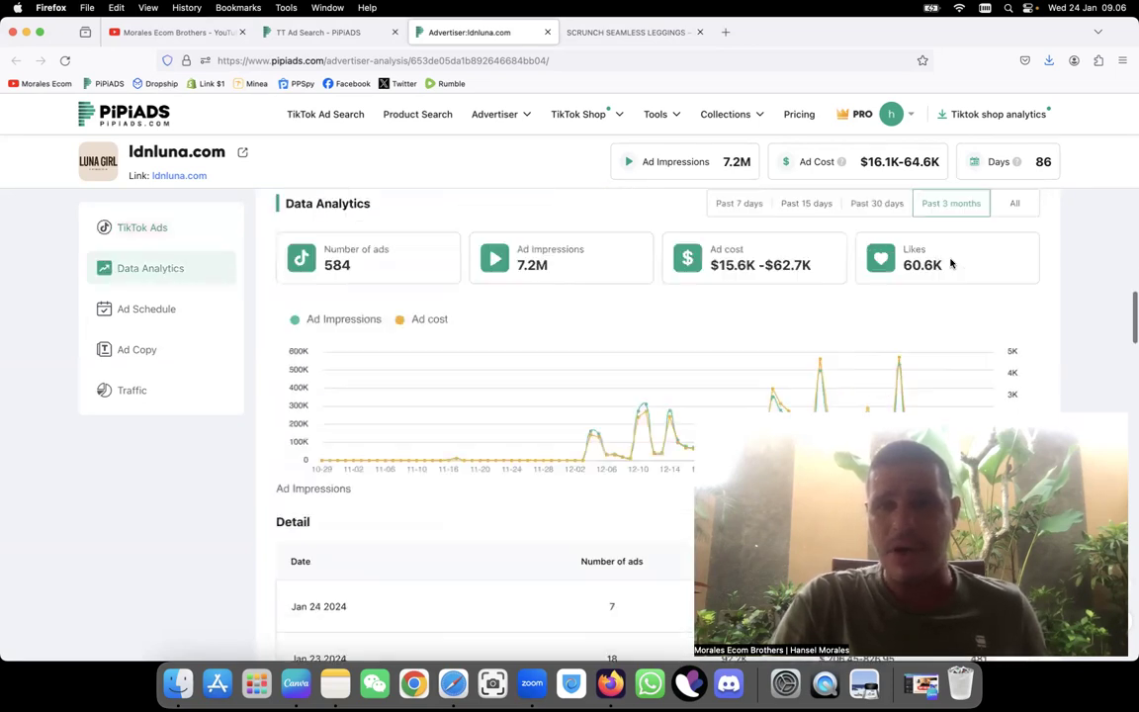
- Browse page 2 of ldnluna.com's TikTok ads and their impression counts
{"action": "left_click", "coordinate": [647, 348]}
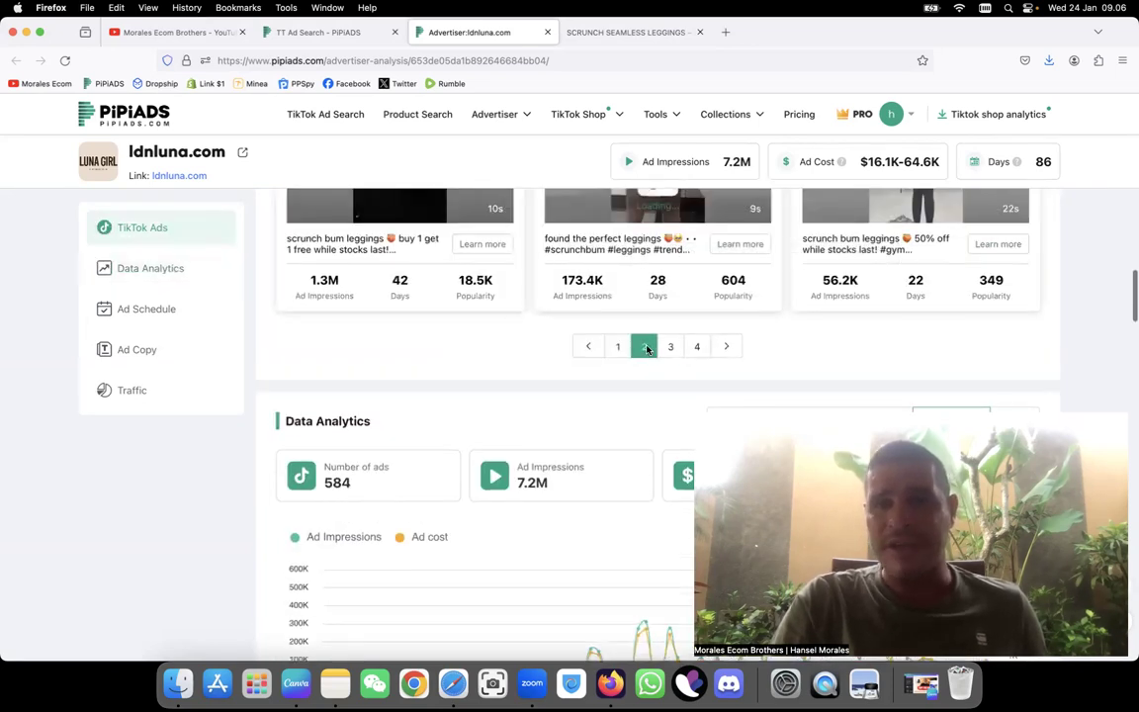
{"action": "scroll", "coordinate": [648, 348], "scroll_direction": "down", "scroll_amount": 8}
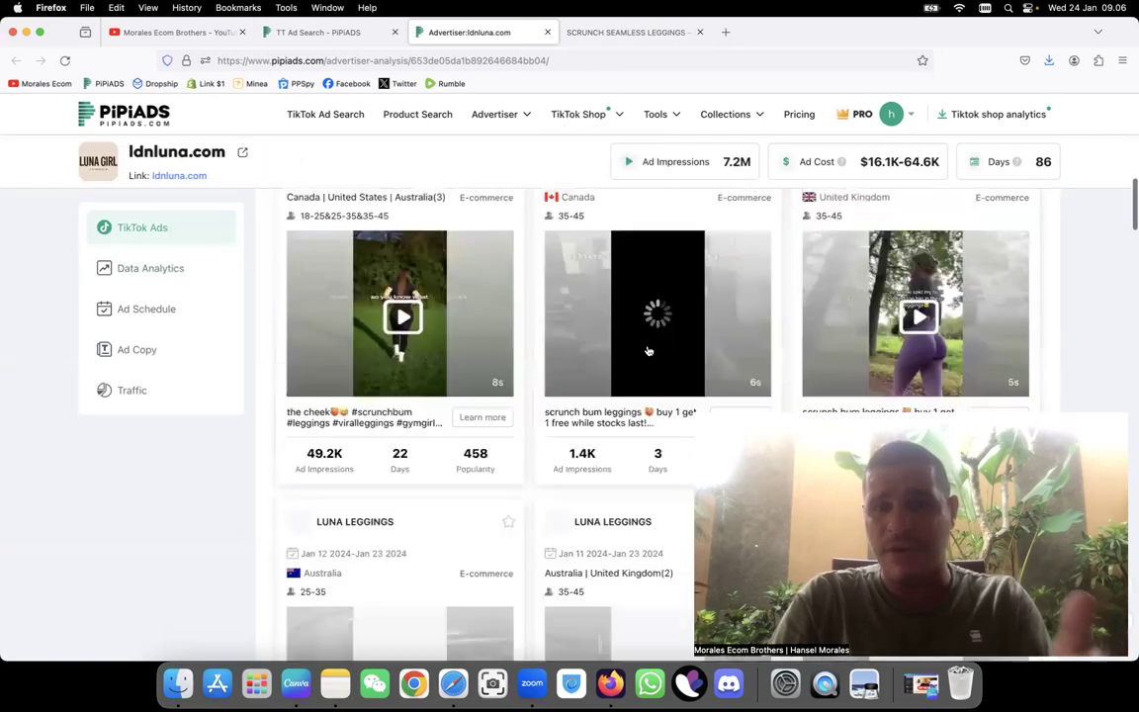
{"action": "scroll", "coordinate": [647, 350], "scroll_direction": "down", "scroll_amount": 1}
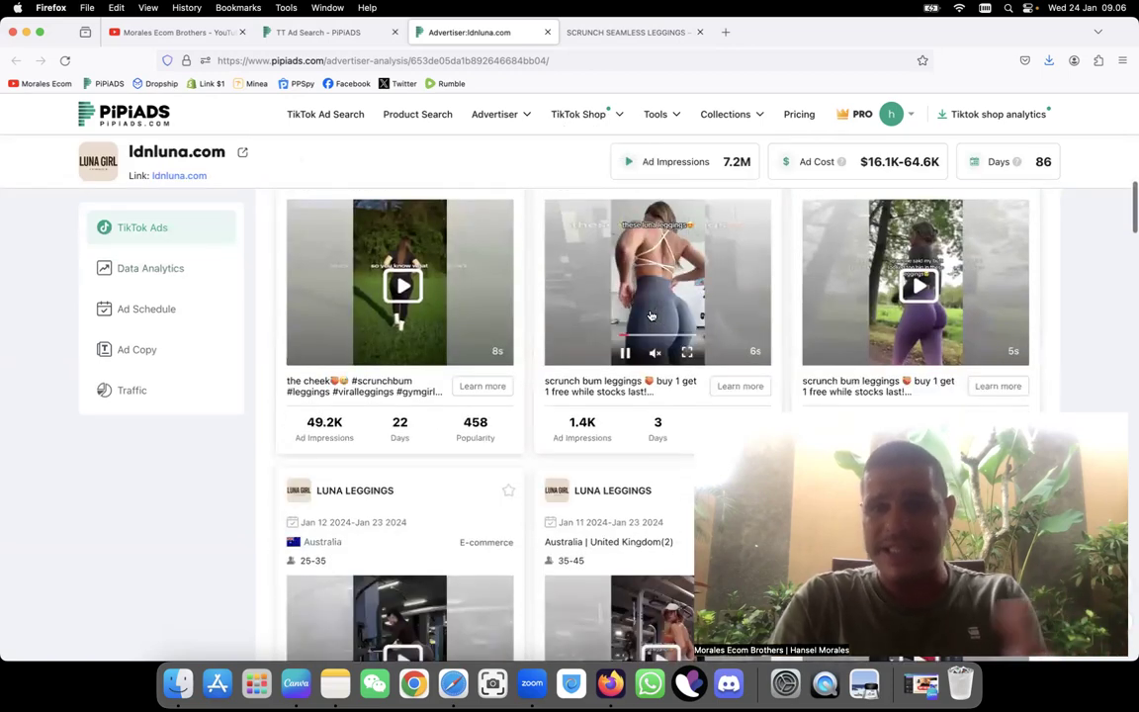
{"action": "scroll", "coordinate": [651, 315], "scroll_direction": "down", "scroll_amount": 4}
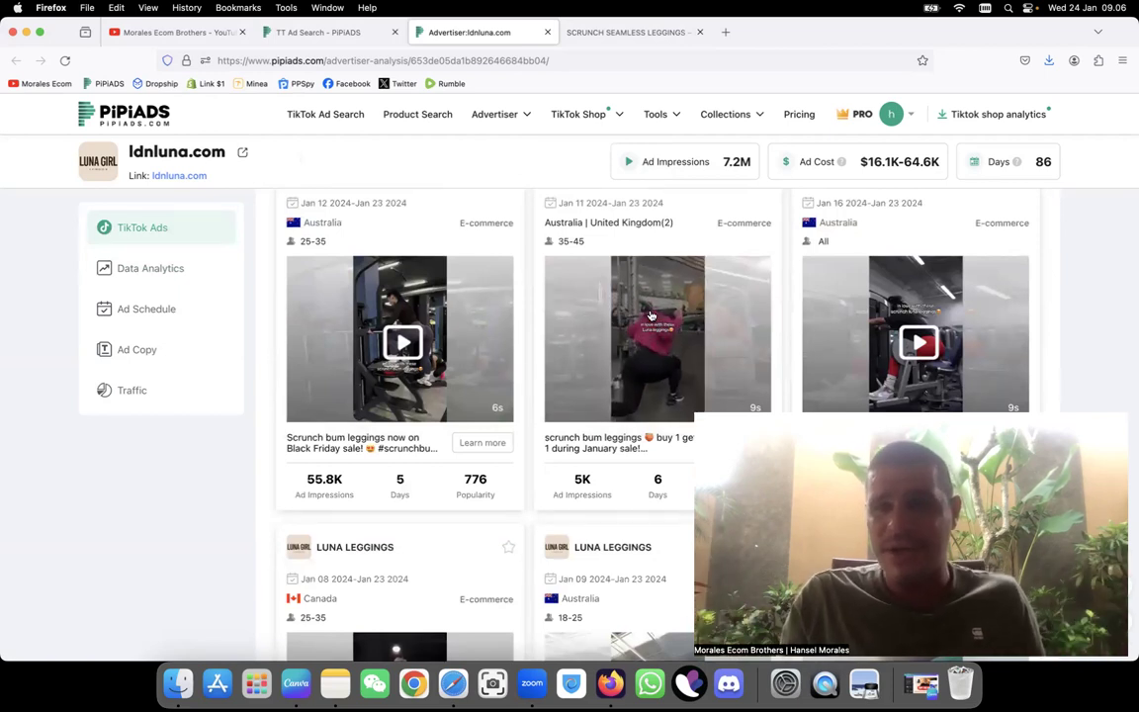
{"action": "mouse_move", "coordinate": [956, 335]}
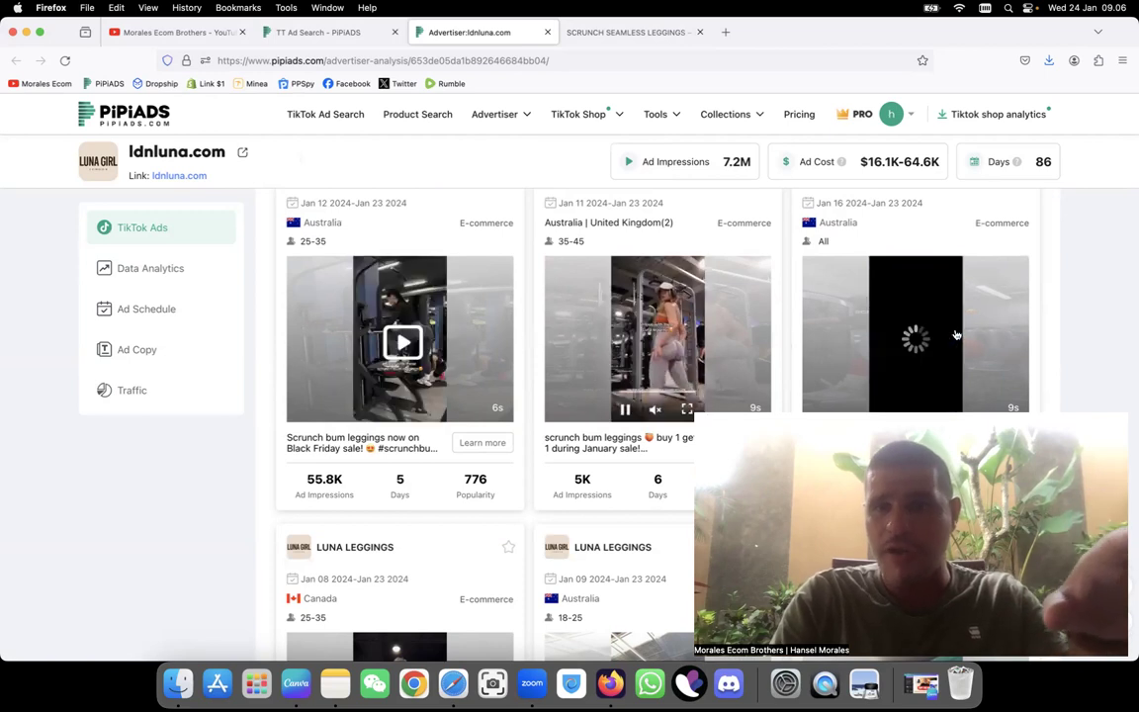
{"action": "scroll", "coordinate": [956, 335], "scroll_direction": "down", "scroll_amount": 5}
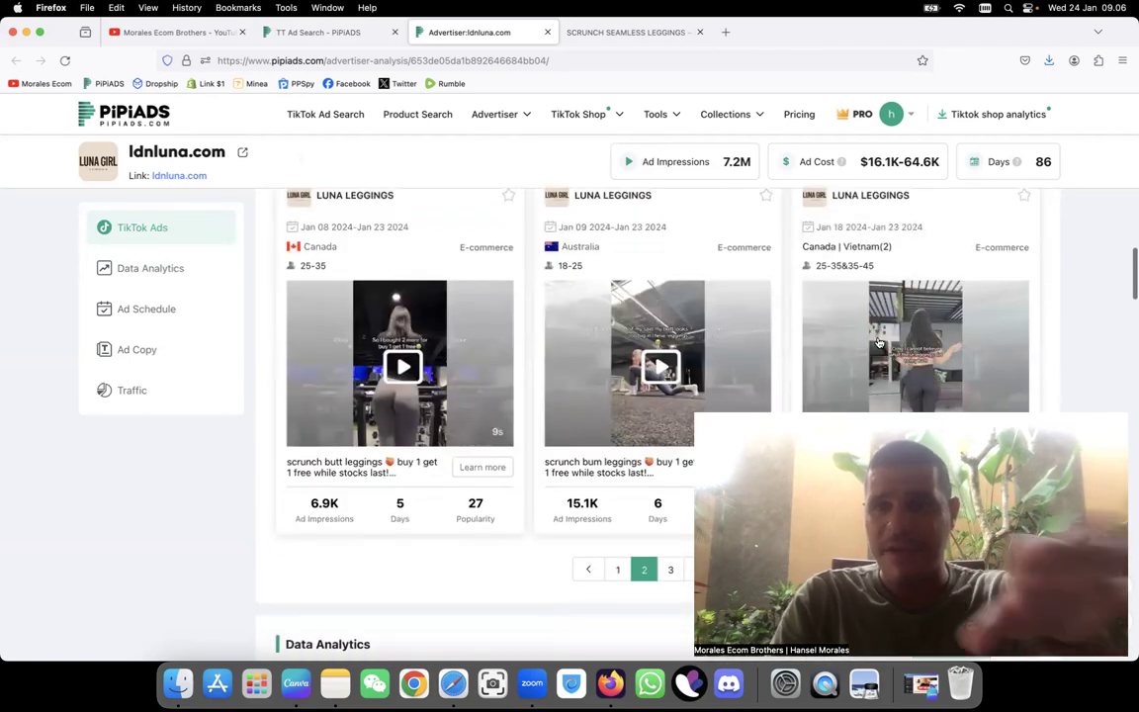
{"action": "mouse_move", "coordinate": [476, 414]}
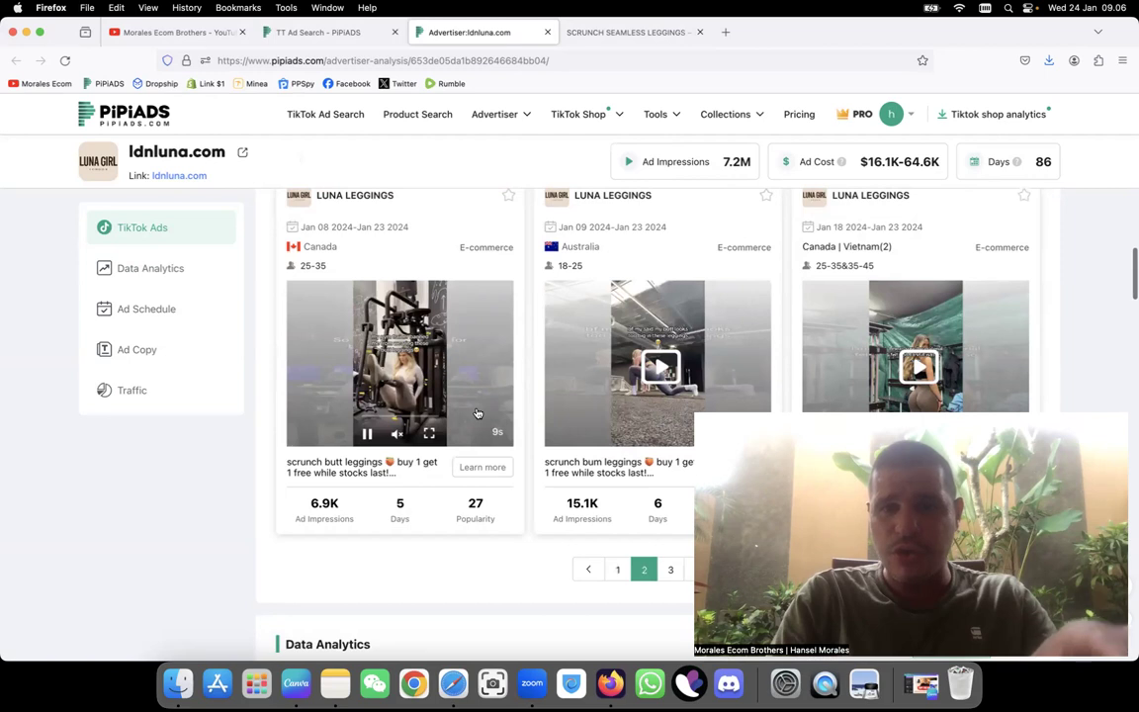
- Browse page 3 of the ads, including an 11K-impression, 8-day Luna Leggings ad
{"action": "left_click", "coordinate": [670, 570]}
{"action": "scroll", "coordinate": [624, 454], "scroll_direction": "down", "scroll_amount": 3}
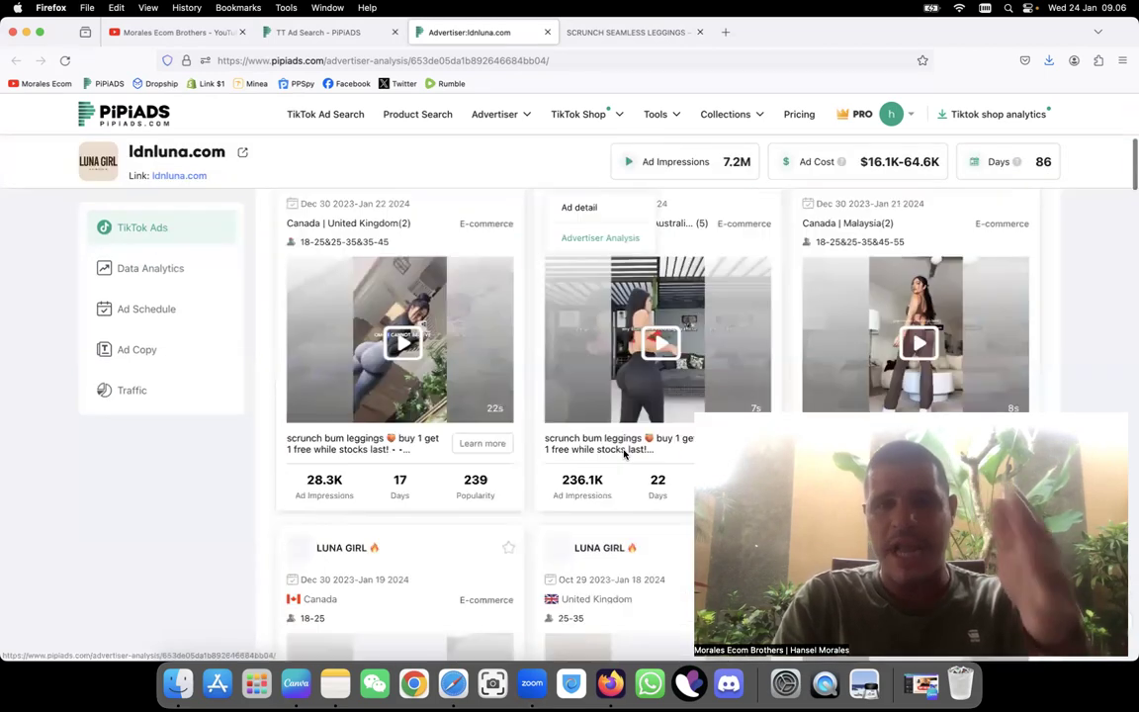
{"action": "scroll", "coordinate": [624, 453], "scroll_direction": "down", "scroll_amount": 8}
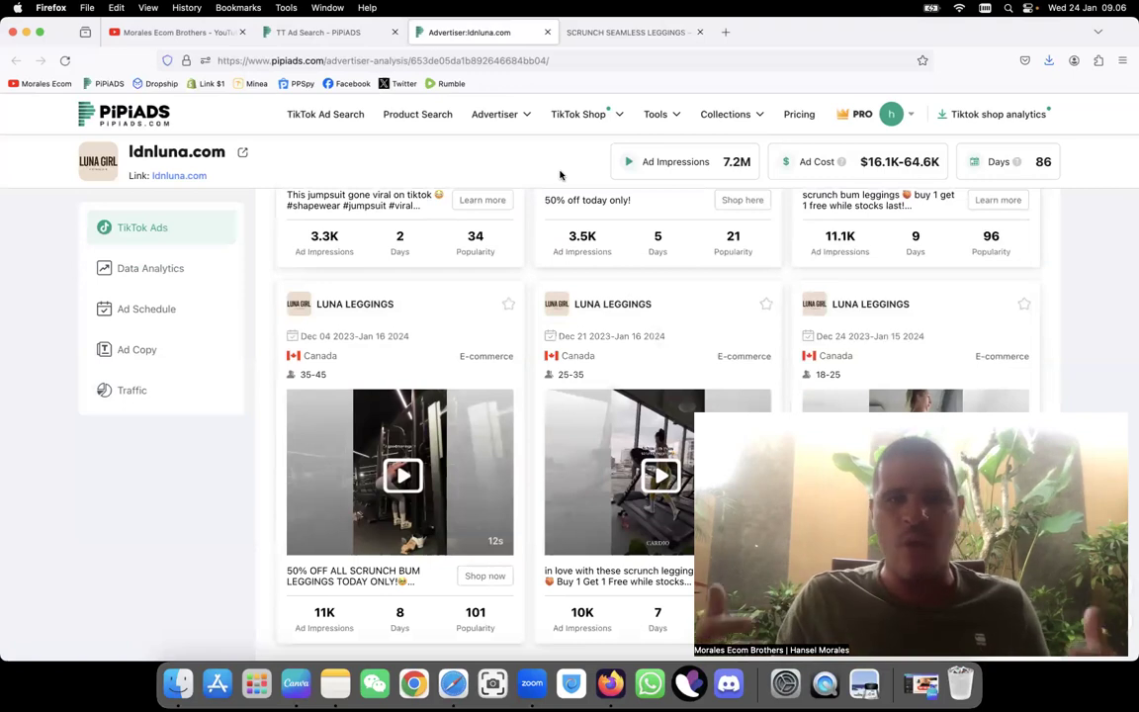
- Check ldnluna.com's Data Analytics, daily Ad Schedule, and Ad Copy captions with their impressions
{"action": "left_click", "coordinate": [160, 282]}
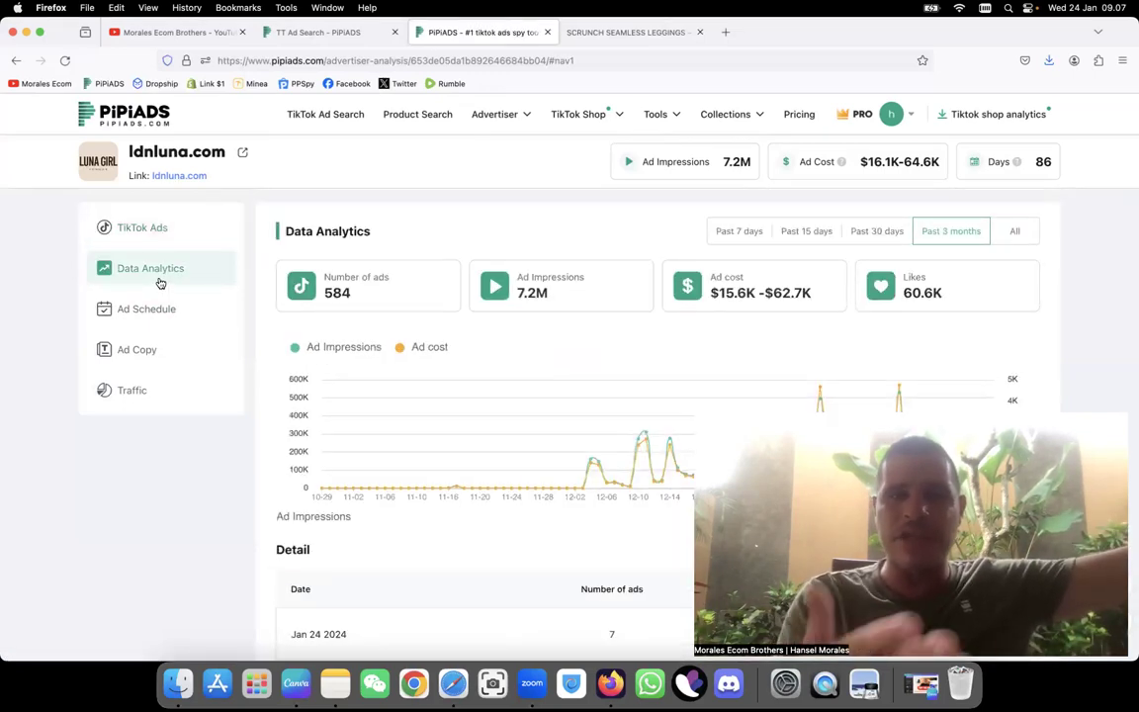
{"action": "left_click", "coordinate": [157, 311]}
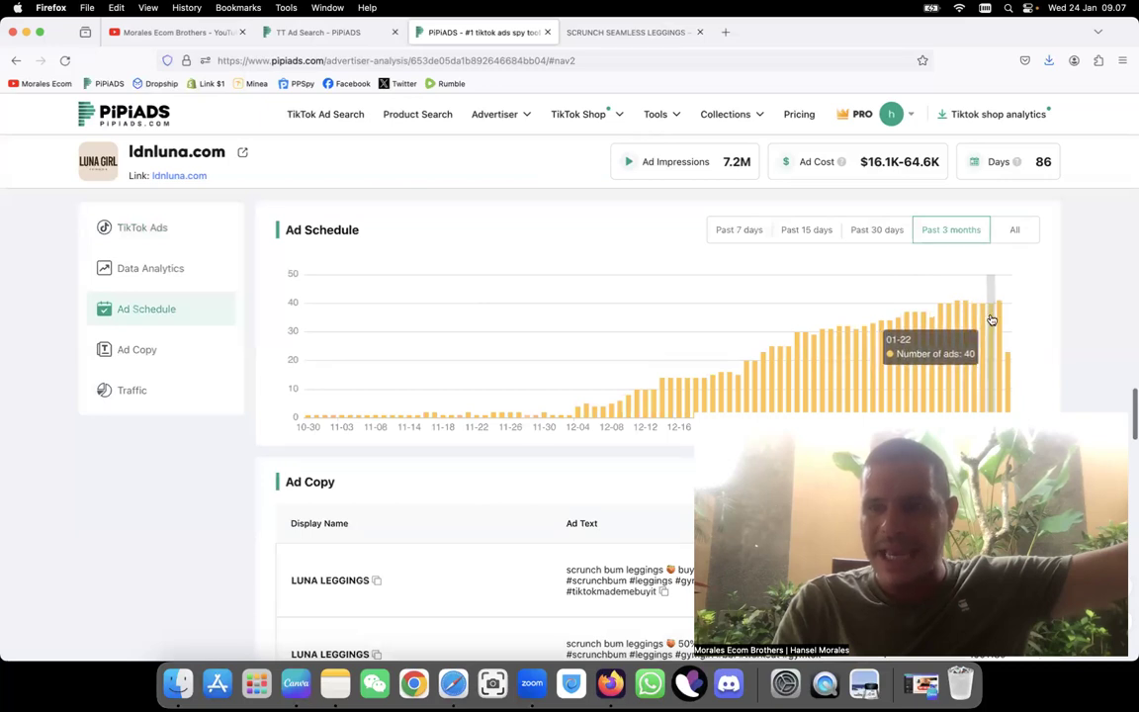
{"action": "left_click", "coordinate": [149, 352]}
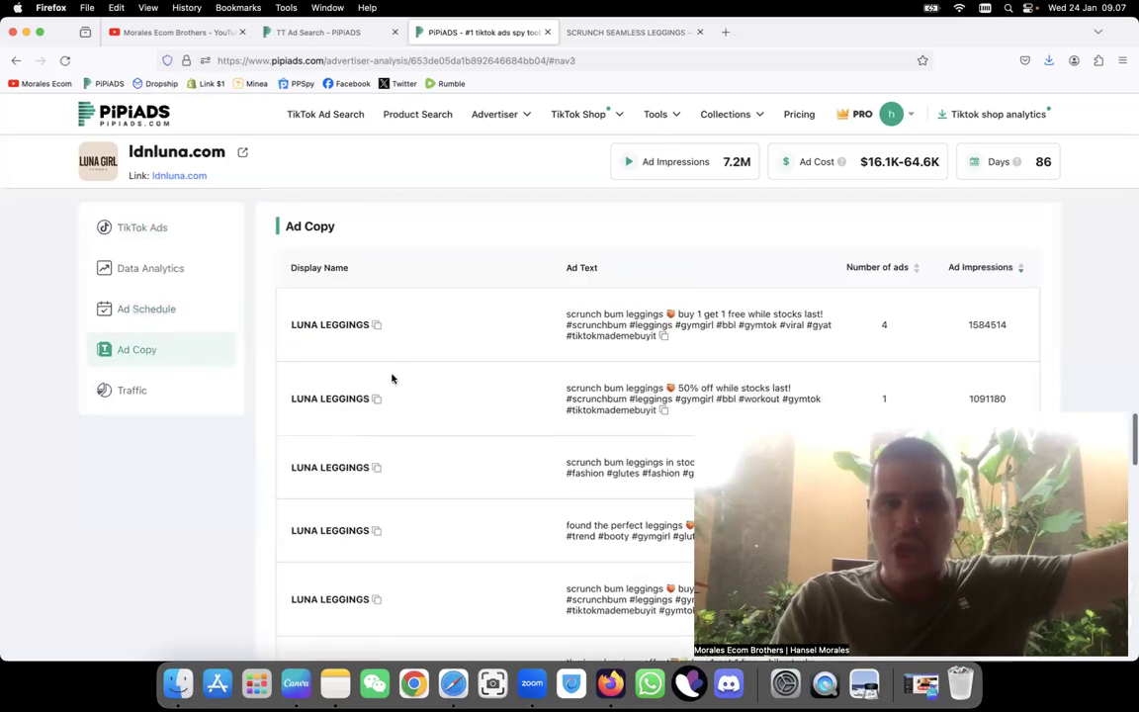
{"action": "scroll", "coordinate": [477, 333], "scroll_direction": "down", "scroll_amount": 5}
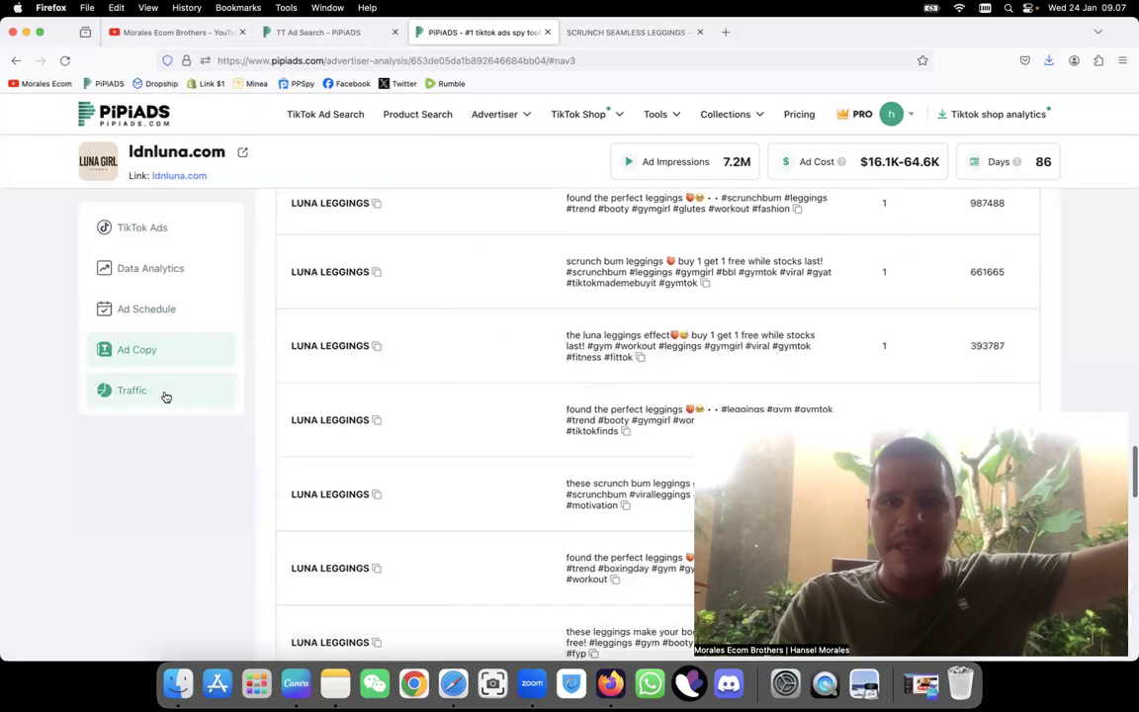
- Check ldnluna.com's monthly visits and top countries, led by the United Kingdom at 45.13%
{"action": "left_click", "coordinate": [166, 396]}
{"action": "scroll", "coordinate": [425, 408], "scroll_direction": "down", "scroll_amount": 2}
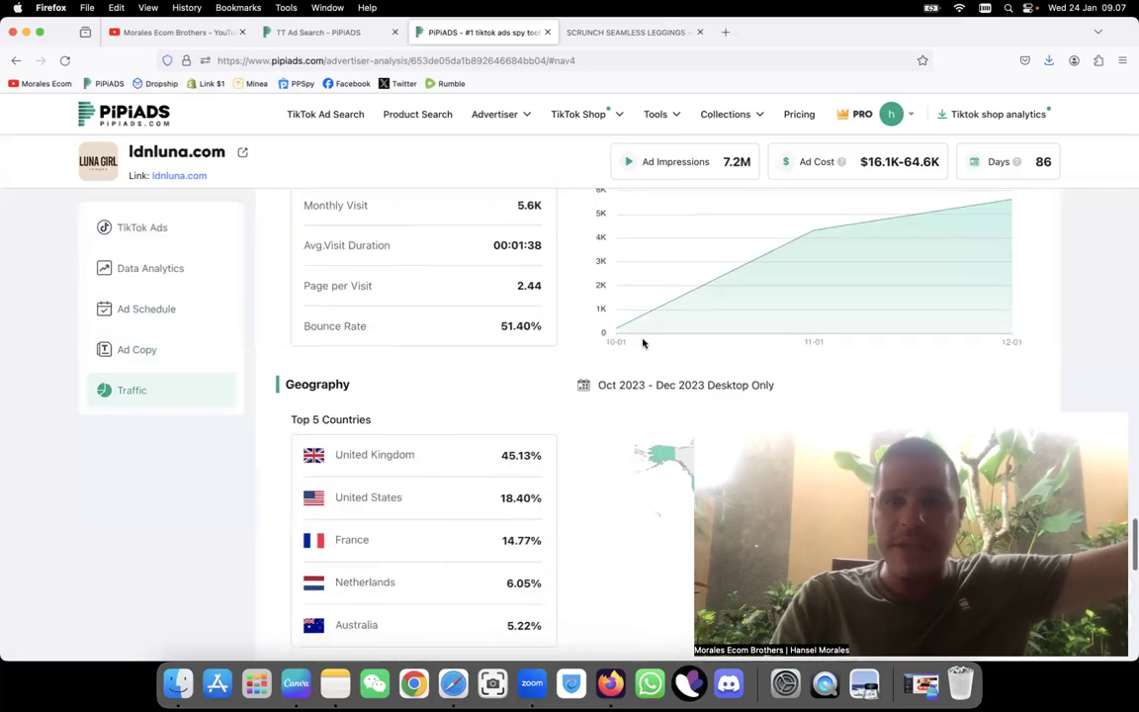
{"action": "scroll", "coordinate": [935, 241], "scroll_direction": "down", "scroll_amount": 3}
{"action": "scroll", "coordinate": [935, 240], "scroll_direction": "down", "scroll_amount": 1}
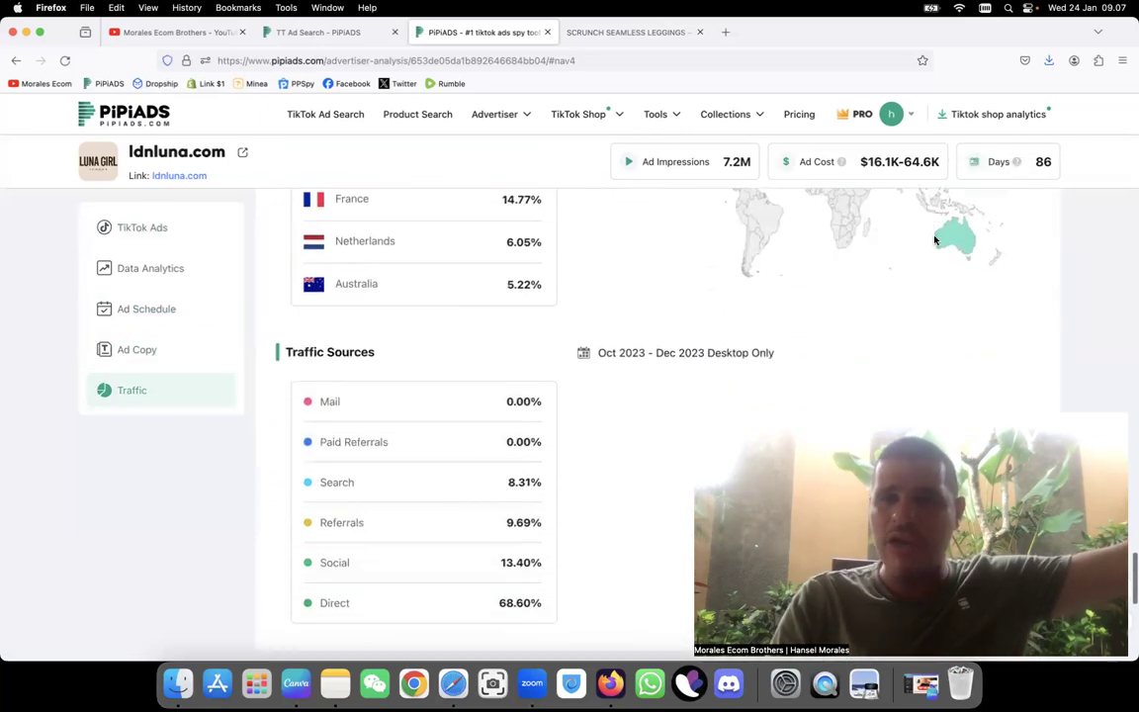
{"action": "scroll", "coordinate": [935, 239], "scroll_direction": "up", "scroll_amount": 3}
{"action": "scroll", "coordinate": [902, 247], "scroll_direction": "down", "scroll_amount": 1}
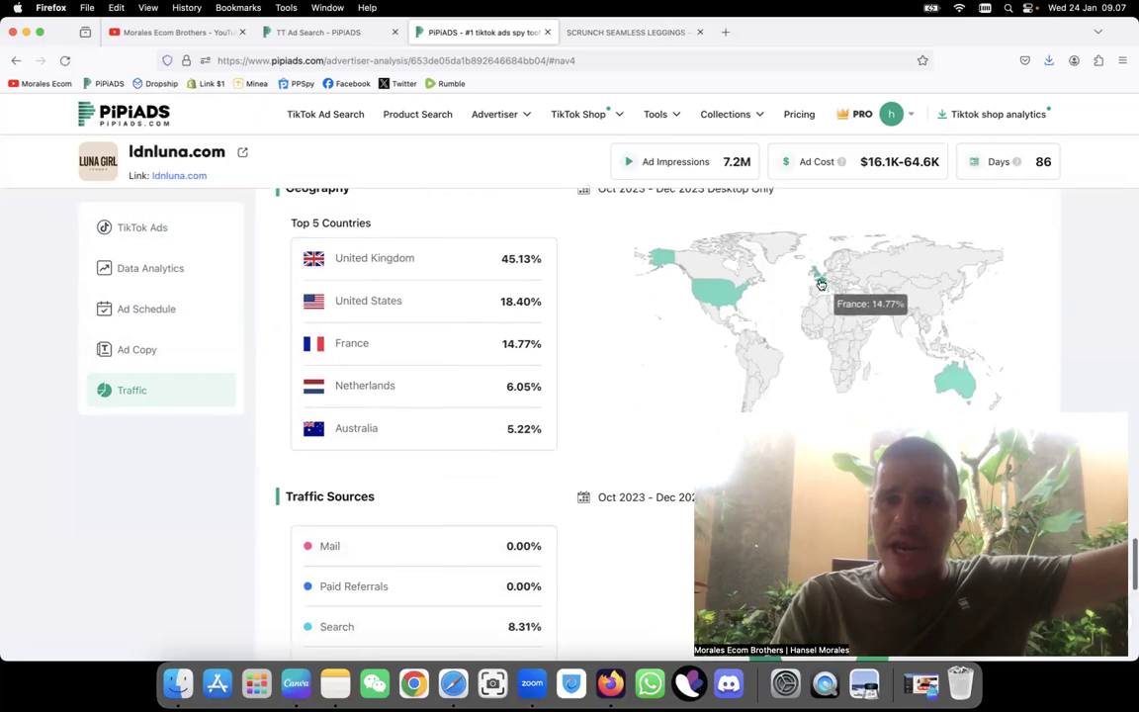
{"action": "mouse_move", "coordinate": [816, 276]}
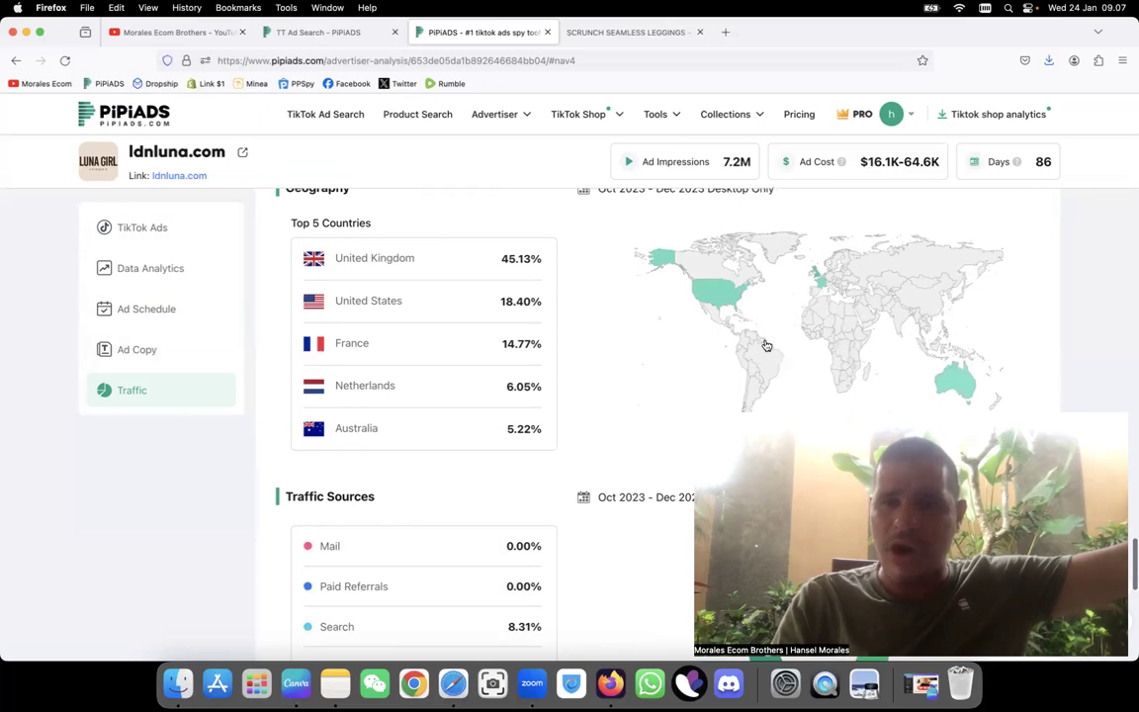
{"action": "mouse_move", "coordinate": [762, 341]}
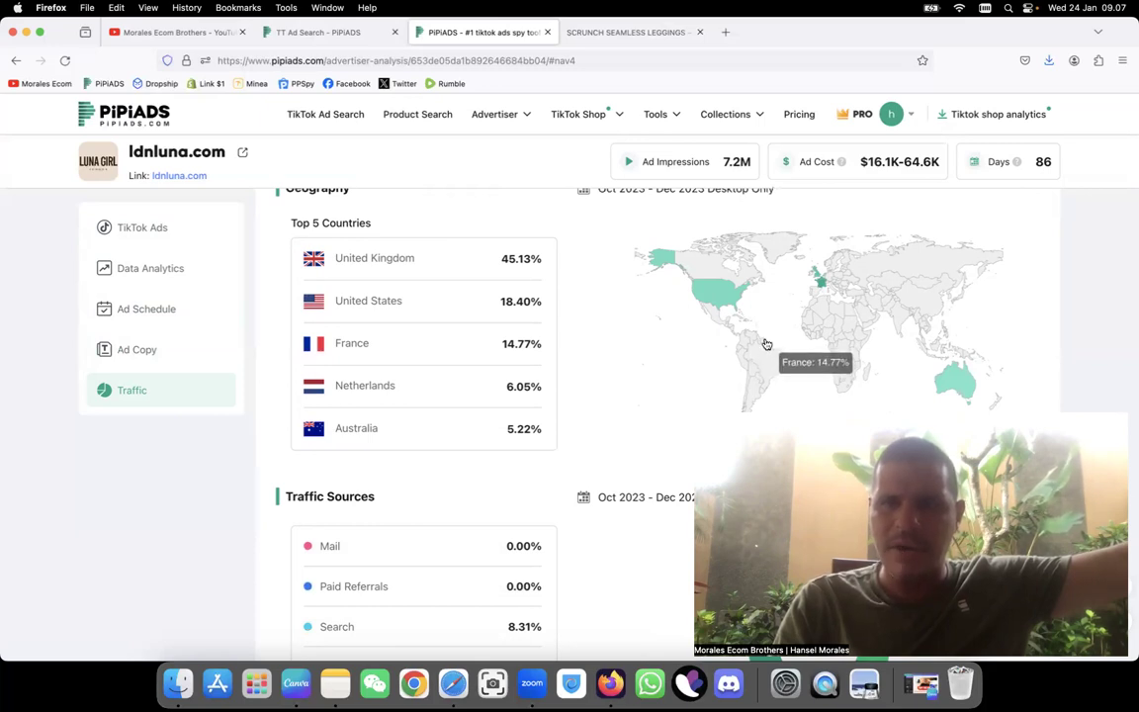
- Review ldnluna.com's traffic sources, where Direct accounts for 68.60%
{"action": "scroll", "coordinate": [495, 458], "scroll_direction": "down", "scroll_amount": 5}
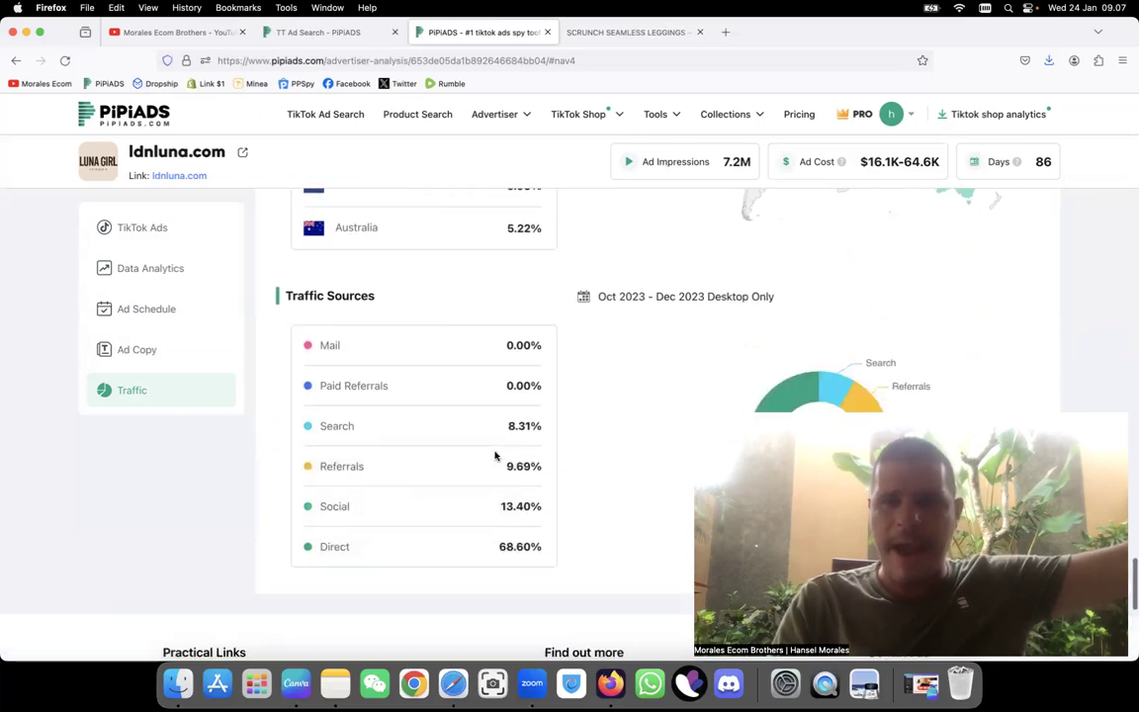
{"action": "scroll", "coordinate": [495, 459], "scroll_direction": "up", "scroll_amount": 8}
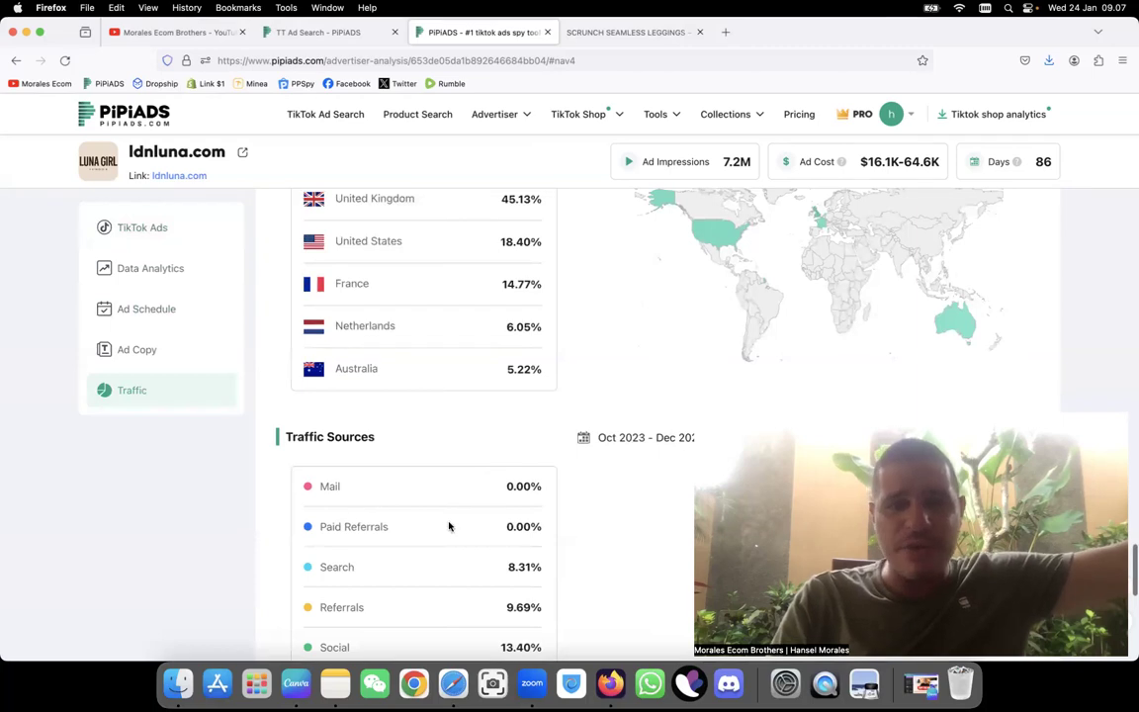
{"action": "scroll", "coordinate": [447, 526], "scroll_direction": "down", "scroll_amount": 1}
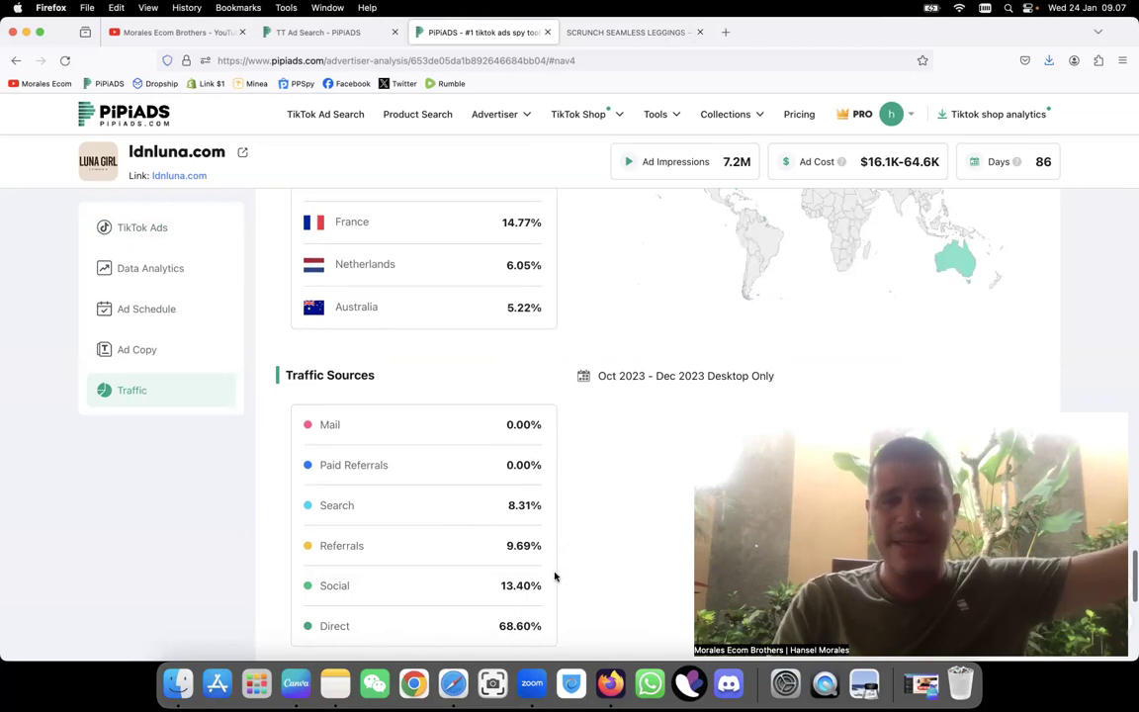
- Return to the SCRUNCH SEAMLESS LEGGINGS page and read down to its newsletter and business-contact footer
{"action": "left_click", "coordinate": [622, 32]}
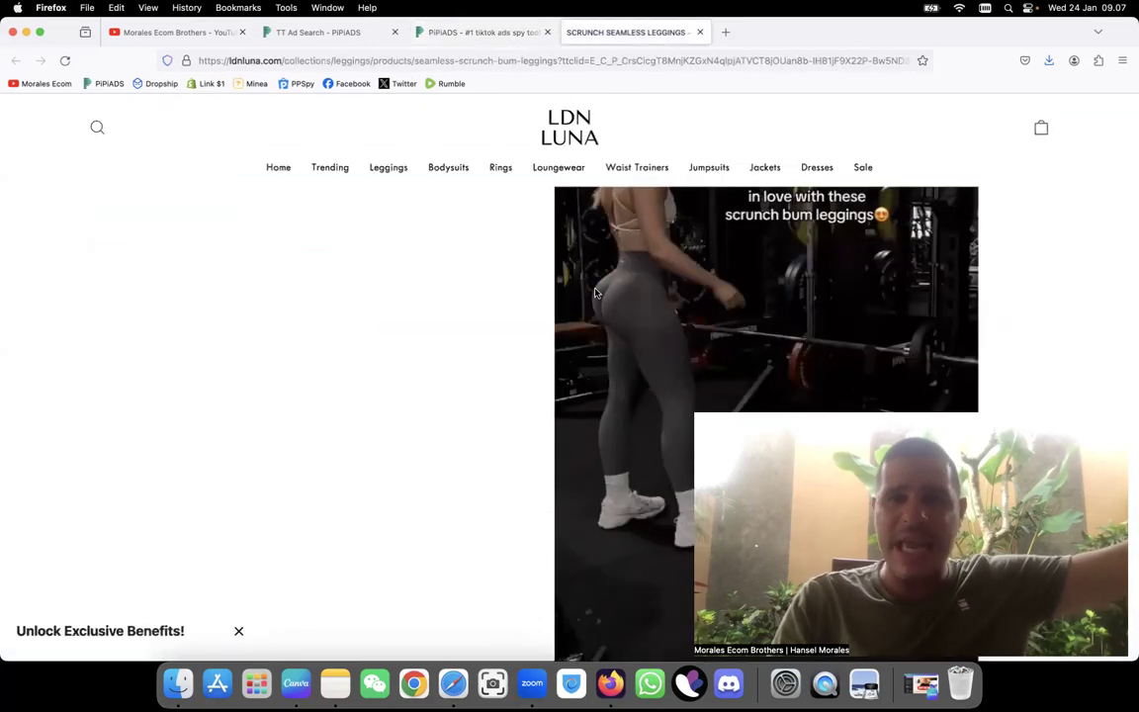
{"action": "scroll", "coordinate": [474, 342], "scroll_direction": "down", "scroll_amount": 15}
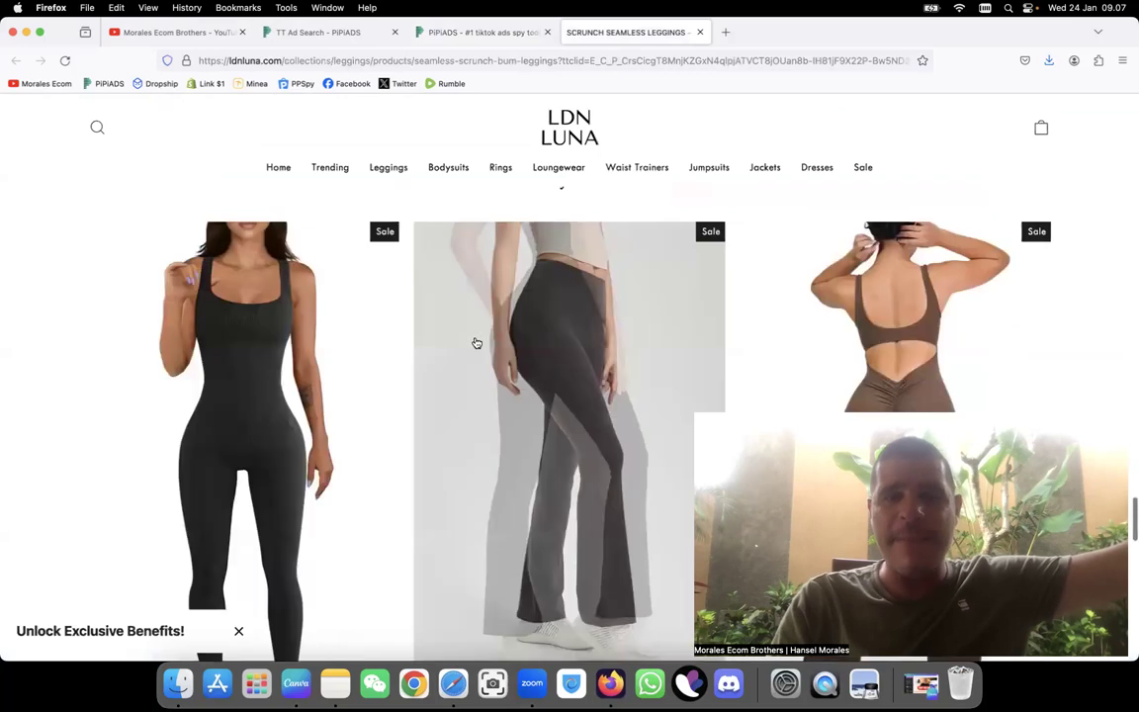
{"action": "scroll", "coordinate": [475, 342], "scroll_direction": "down", "scroll_amount": 10}
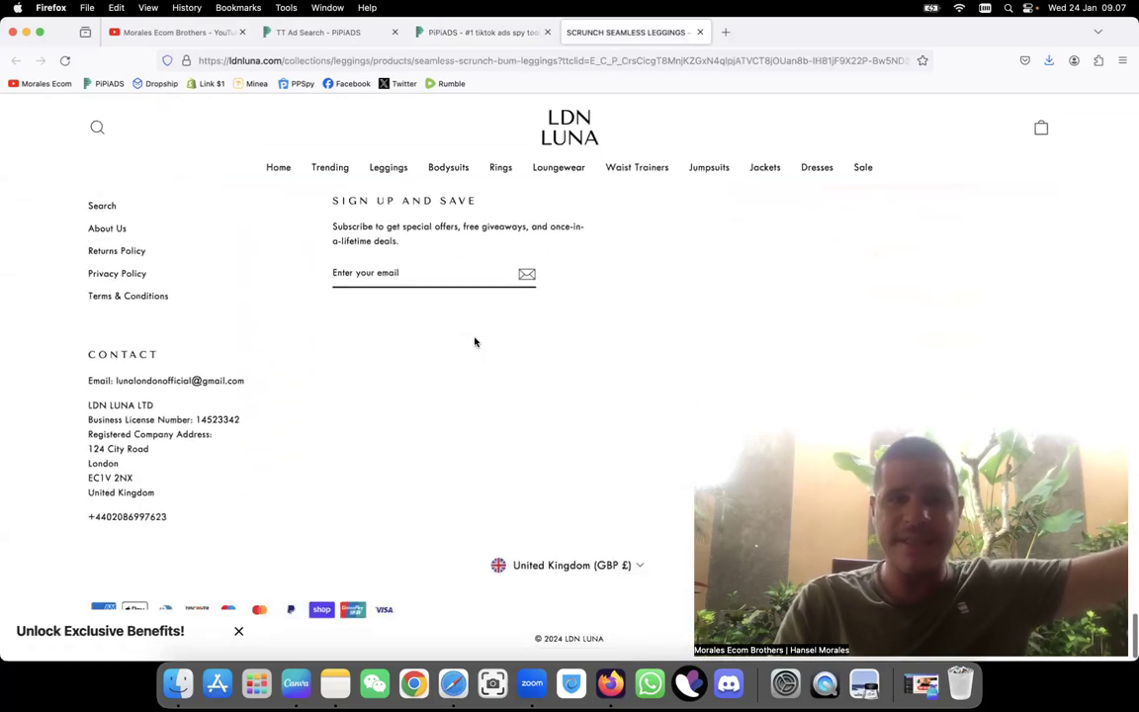